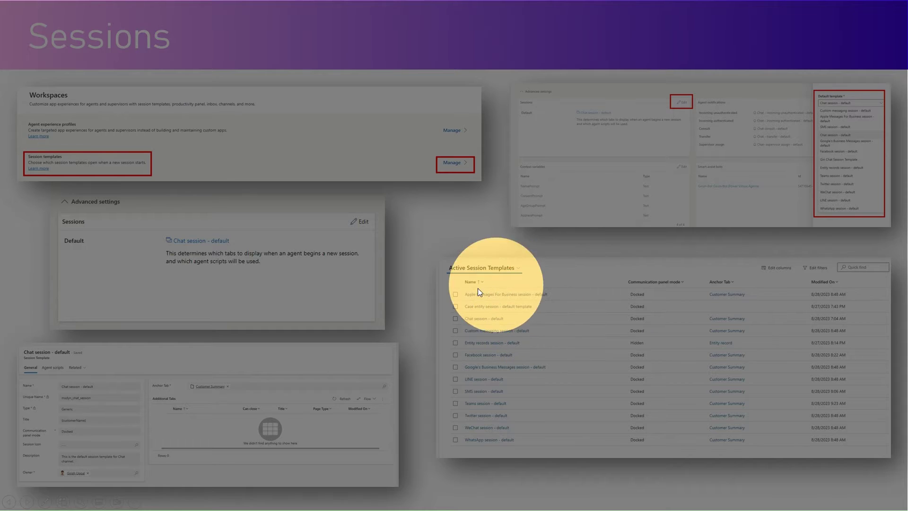
Leave the Sessions slide and switch to the live admin center
click(533, 276)
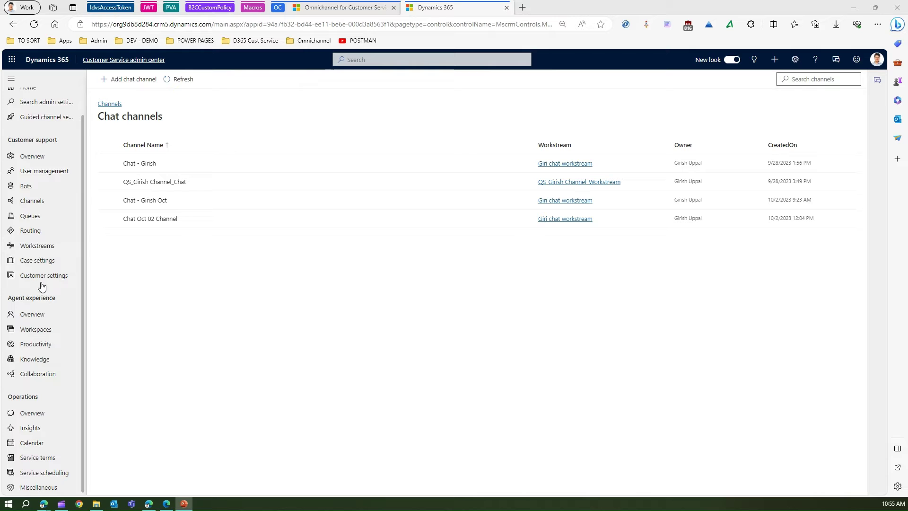
Open Workspaces, list the session templates, and open Chat session - default
click(39, 332)
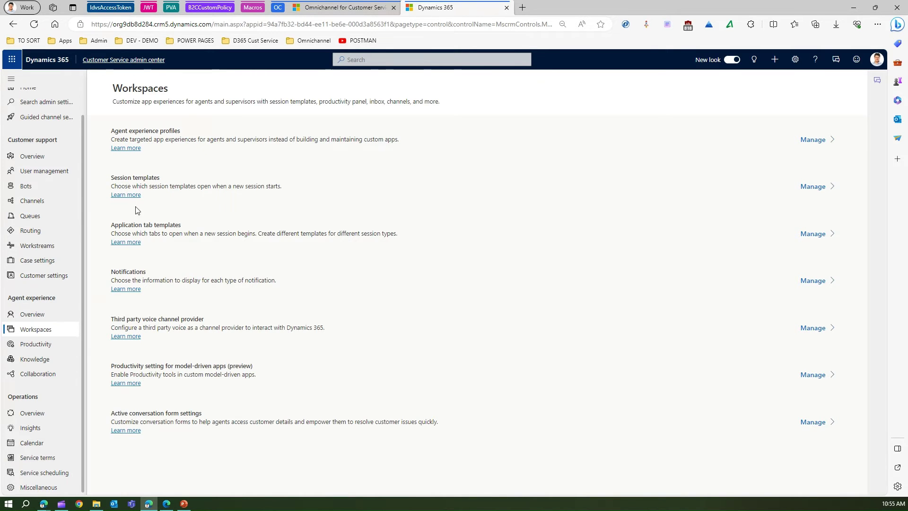
key(ctrl)
key(ctrl)
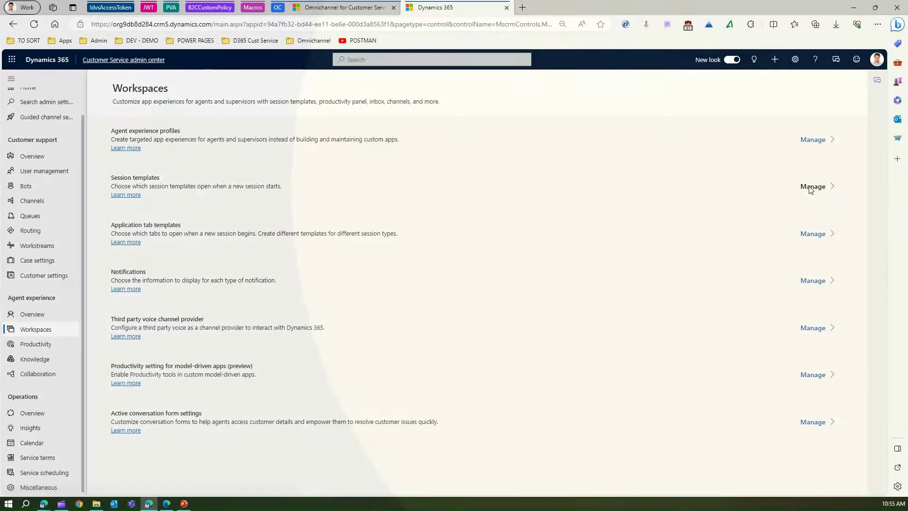
click(800, 188)
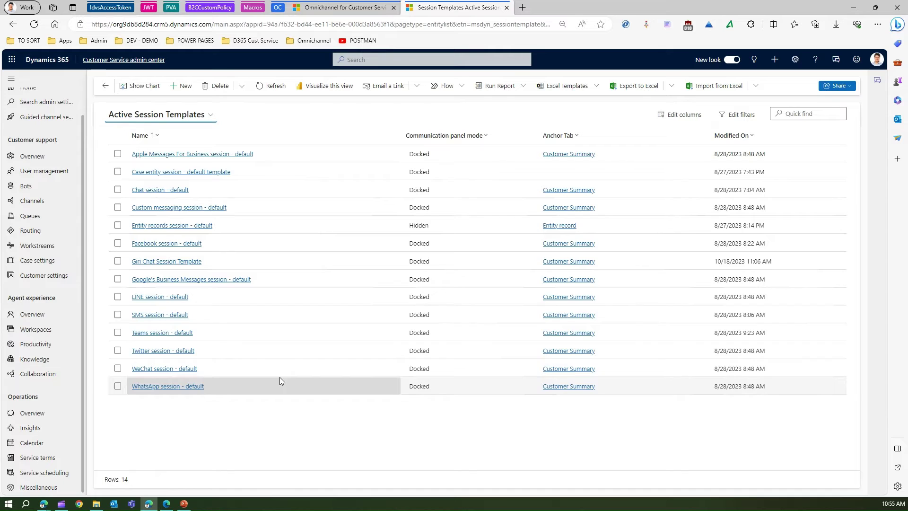
click(175, 190)
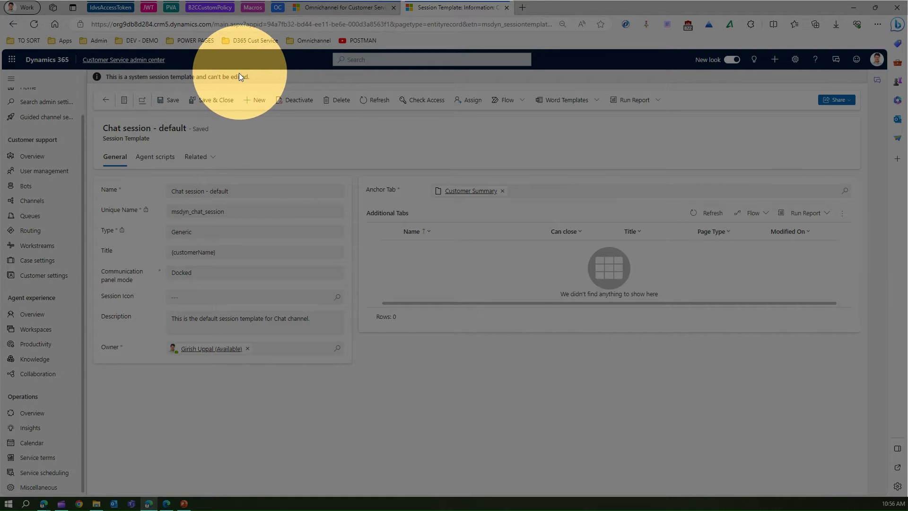
Review the Chat session - default template's agent scripts and general details
click(172, 159)
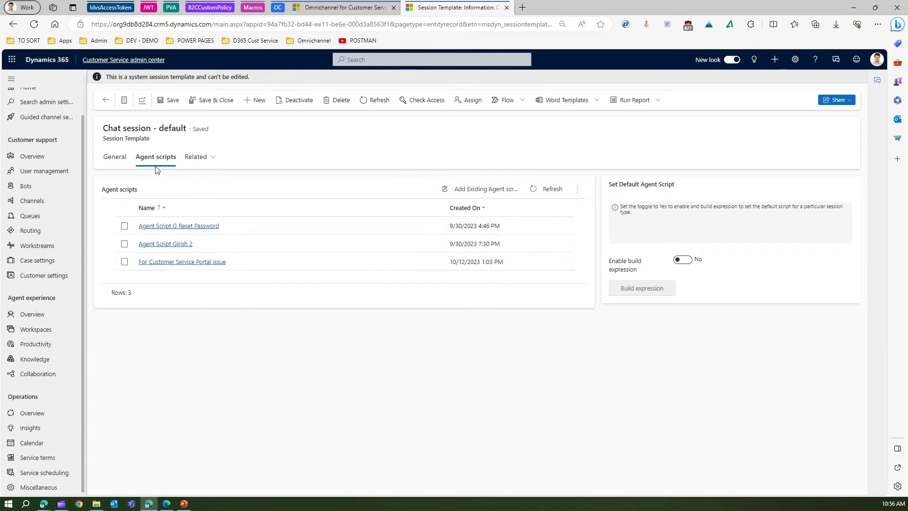
click(114, 160)
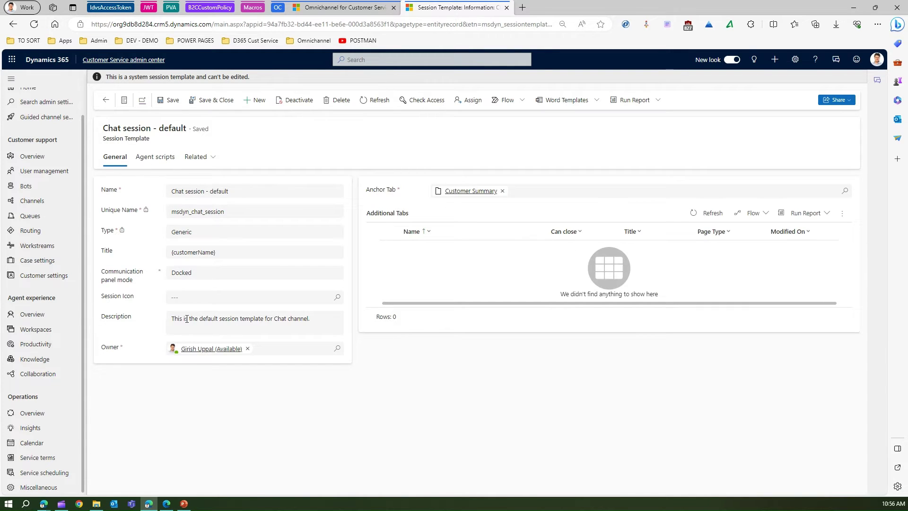
click(165, 159)
Attach the Check Admin Rights agent script, save, and return to the session templates list
click(510, 194)
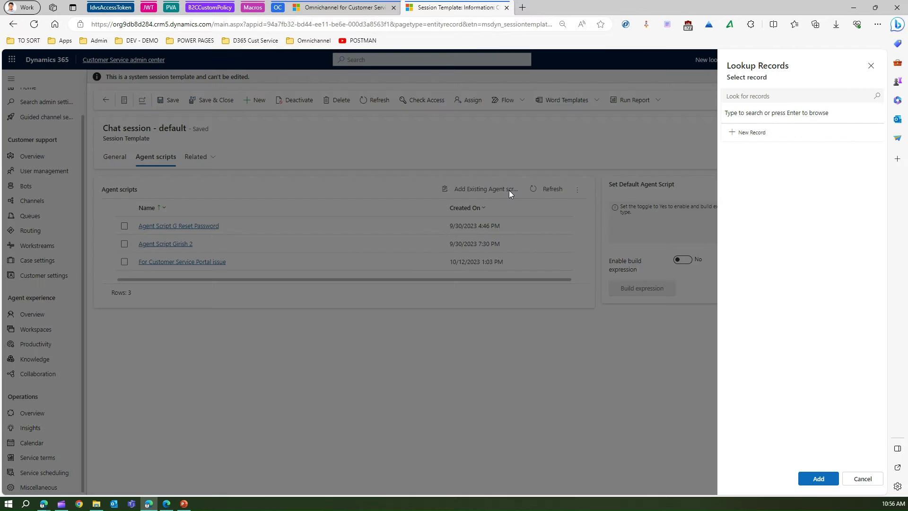
click(832, 93)
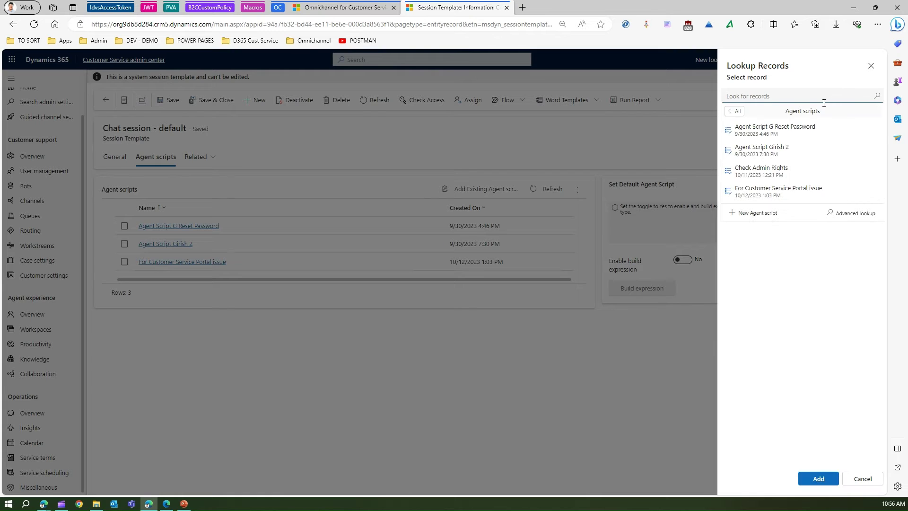
click(774, 171)
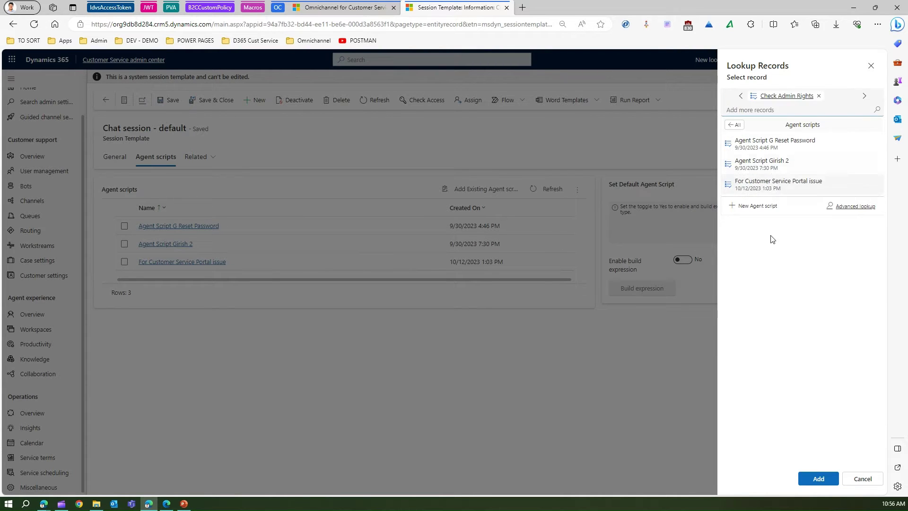
click(819, 478)
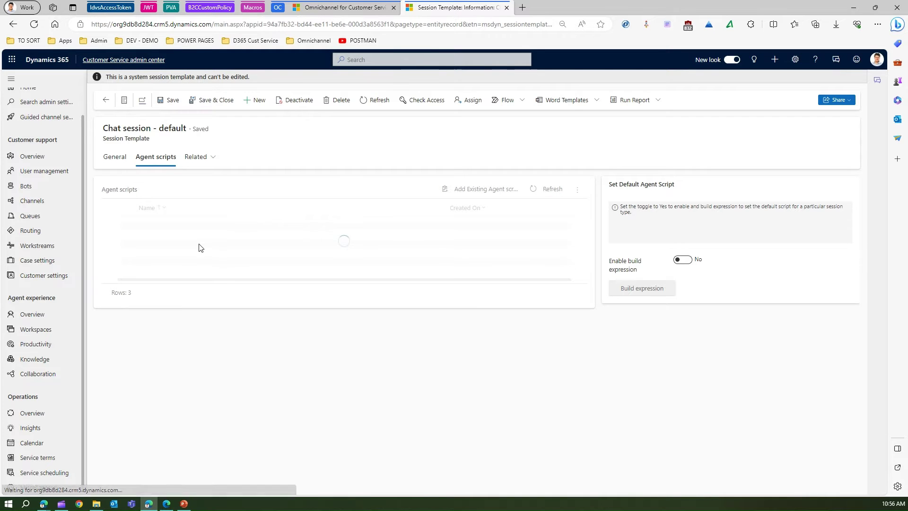
click(172, 100)
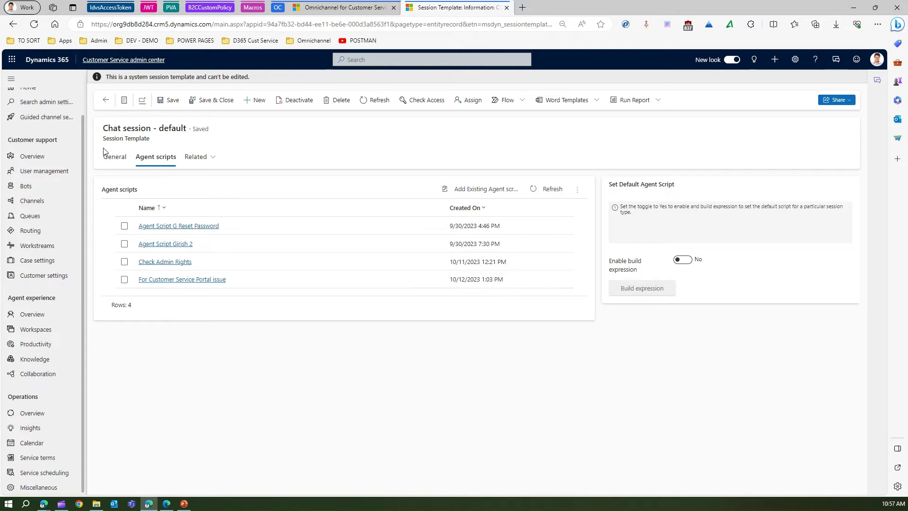
click(107, 101)
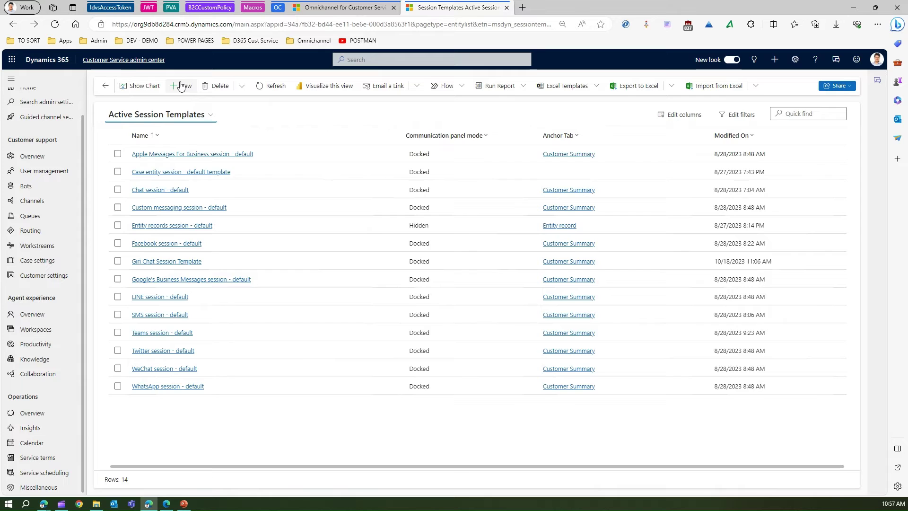
Start a new session template and set its type to Generic
click(180, 85)
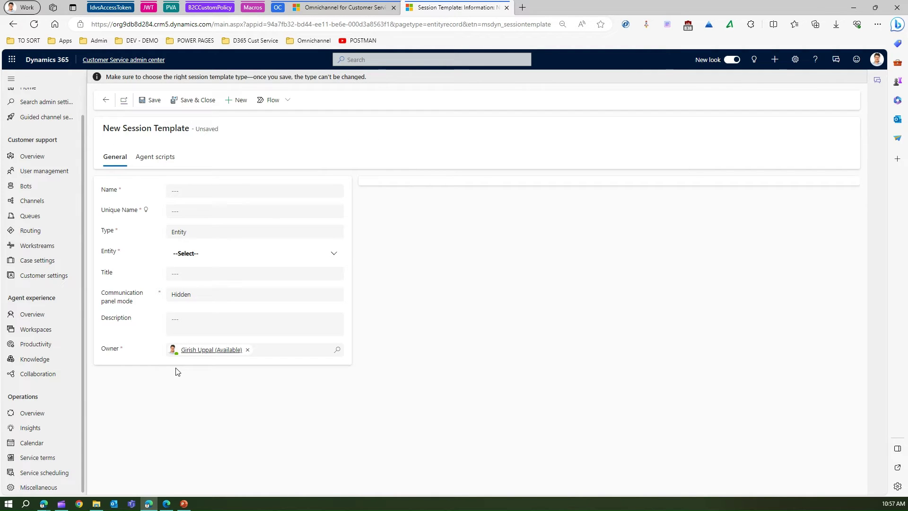
click(192, 193)
click(194, 234)
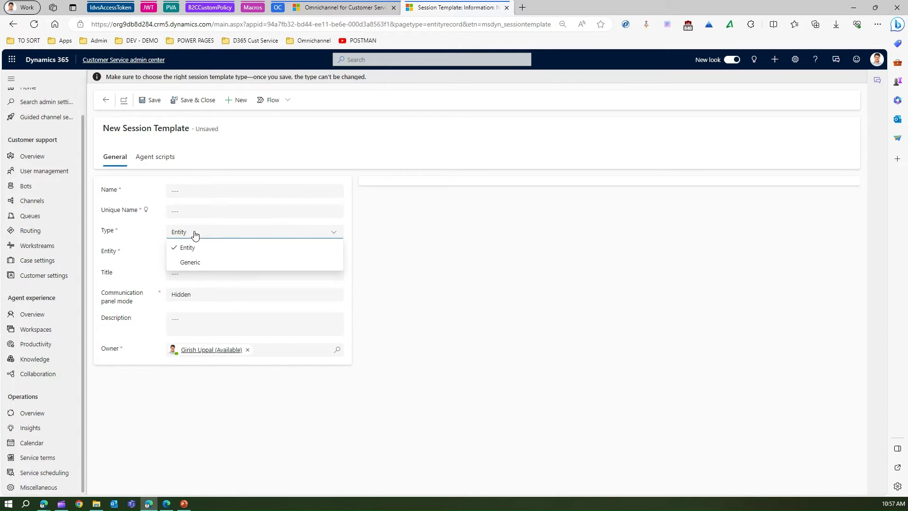
click(197, 265)
click(191, 235)
click(189, 246)
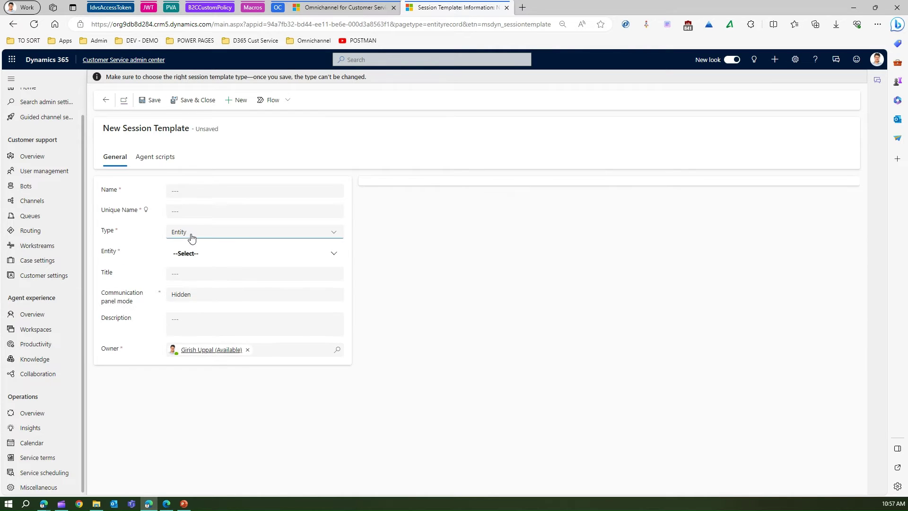
click(276, 235)
click(235, 258)
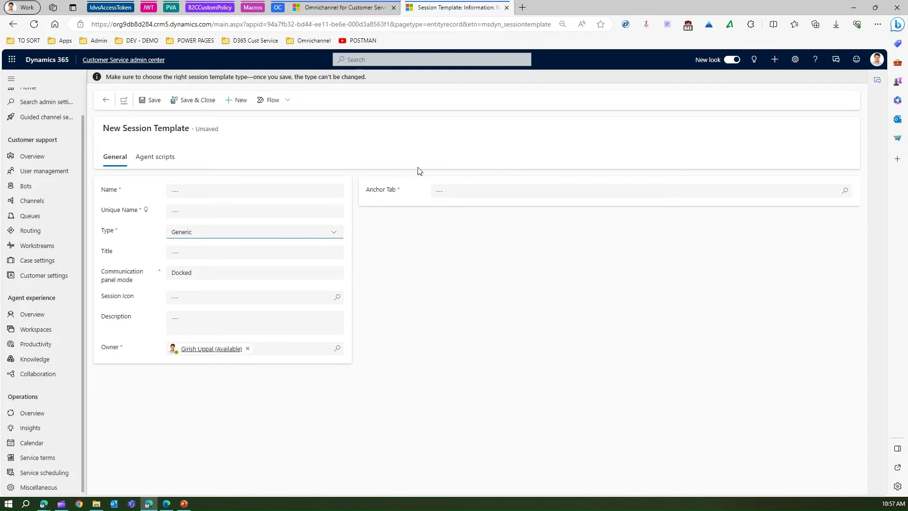
Set Customer Summary as anchor tab and msfp_FormsProIcon_32_32.svg as session icon
click(496, 191)
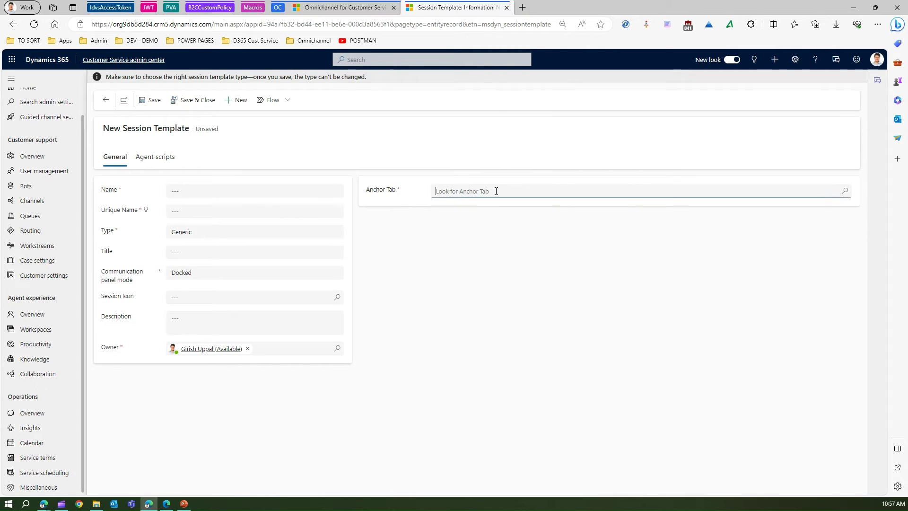
key(Return)
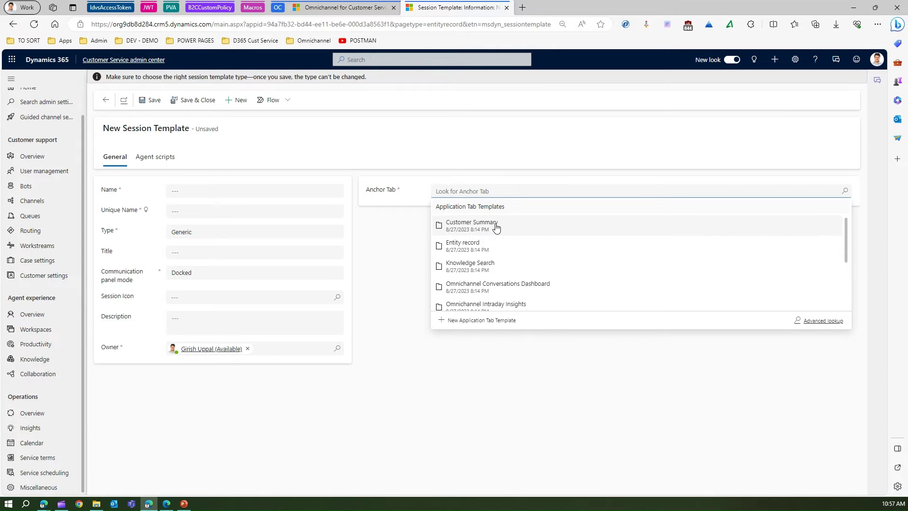
click(498, 226)
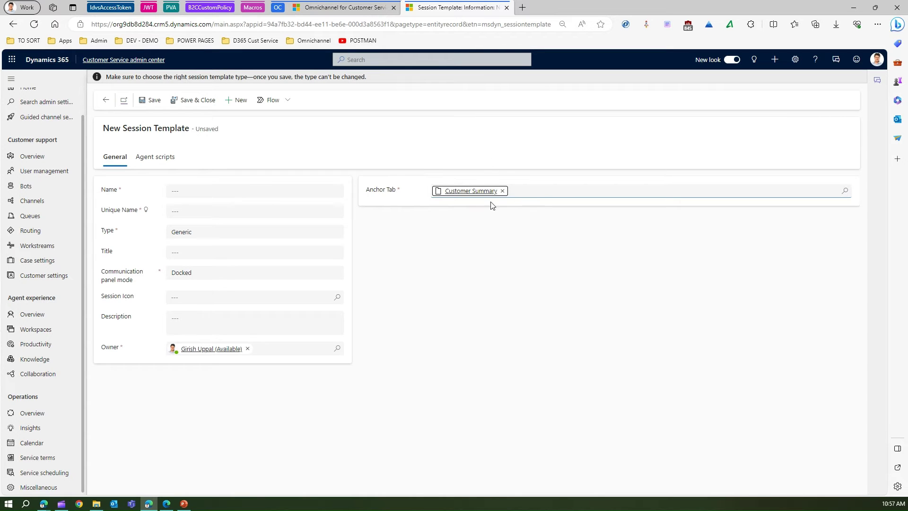
click(224, 298)
key(Return)
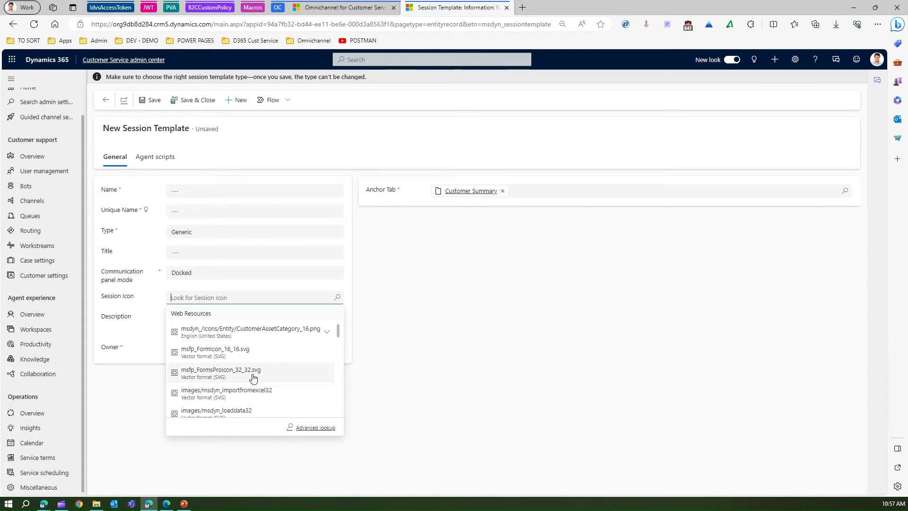
click(254, 373)
Look over the new template's agent scripts, then discard the unsaved template
click(232, 323)
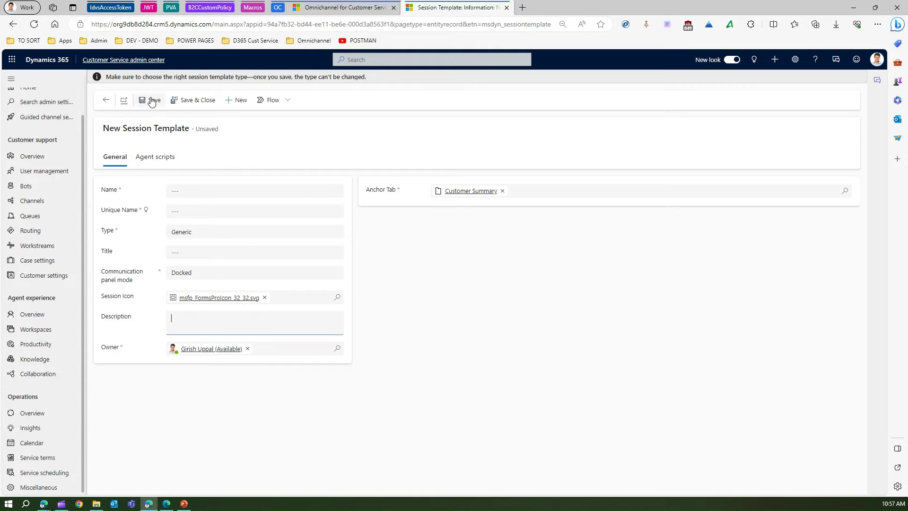
click(160, 164)
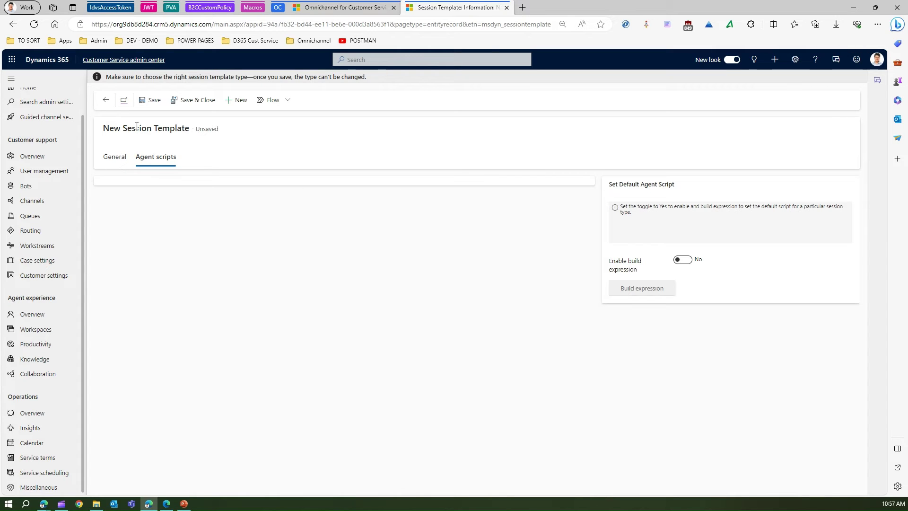
click(115, 161)
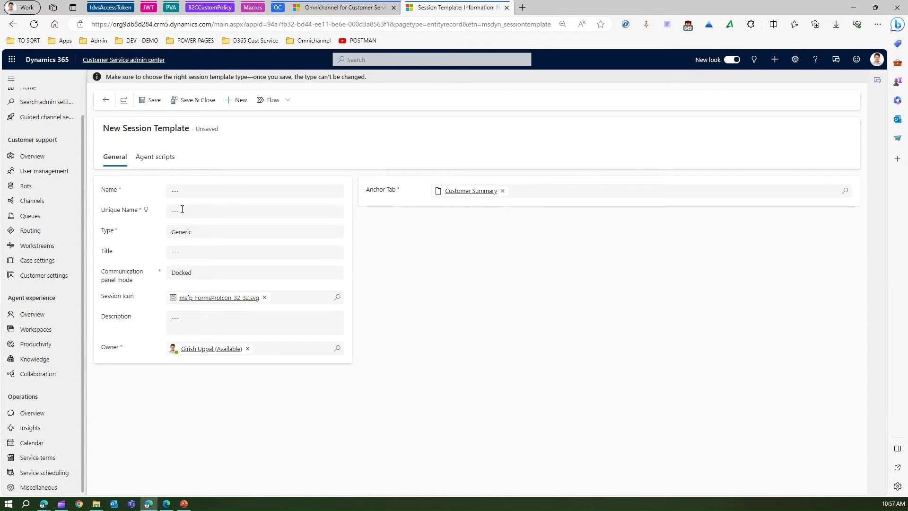
click(107, 101)
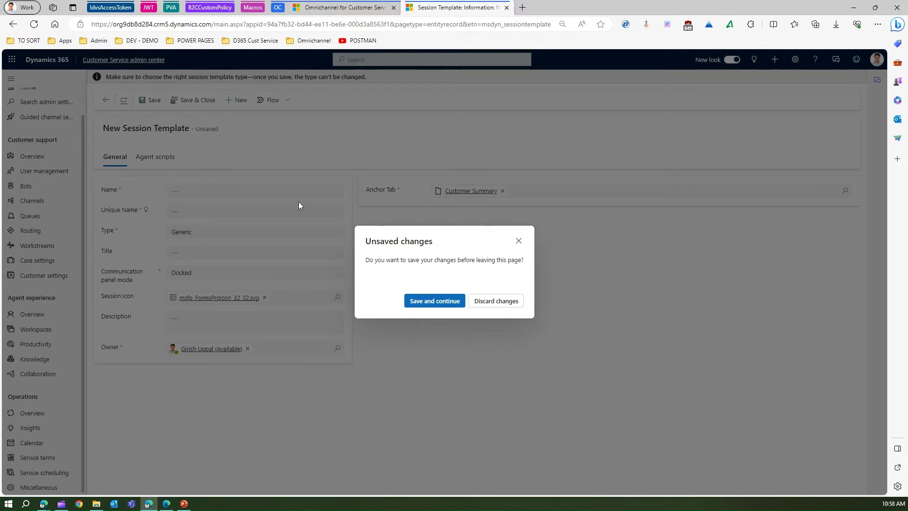
click(490, 300)
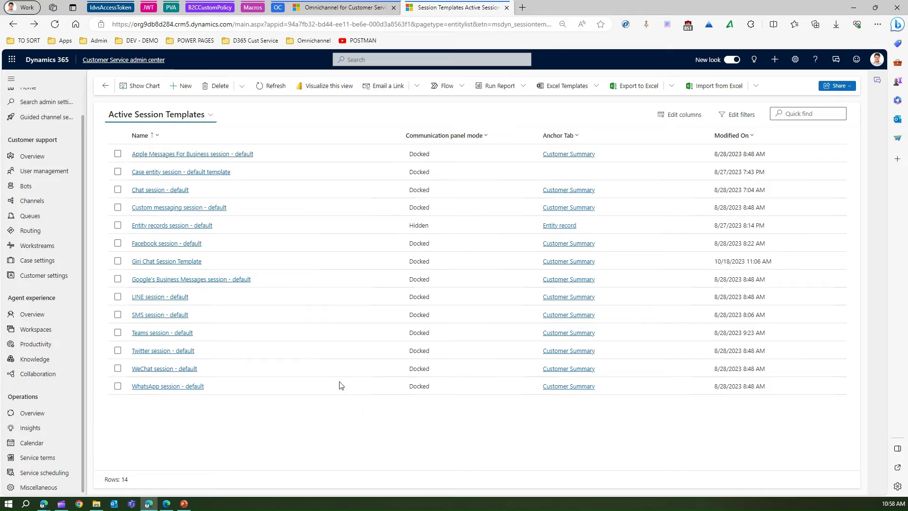
In Giri Chat Session Template, append text to the title after {customerName}; keep panel Docked
click(154, 262)
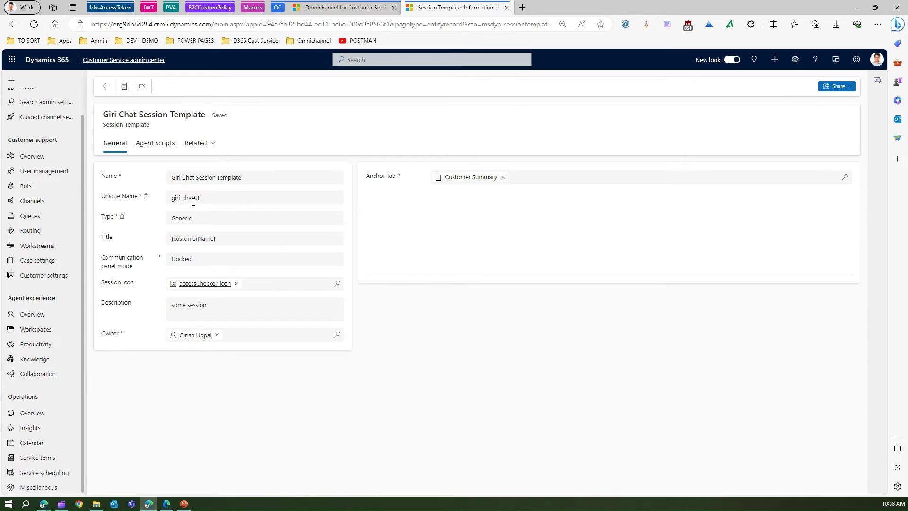
drag(176, 178, 216, 178)
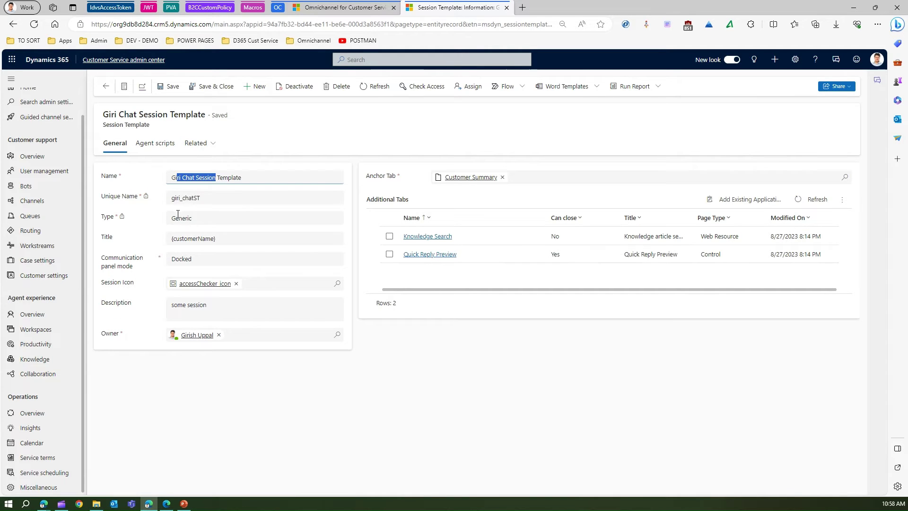
click(221, 240)
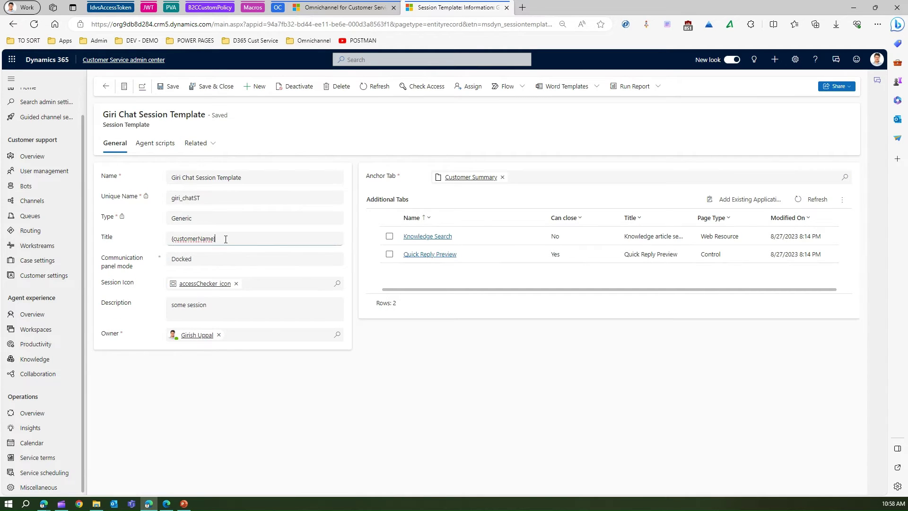
text(} - Girish Area)
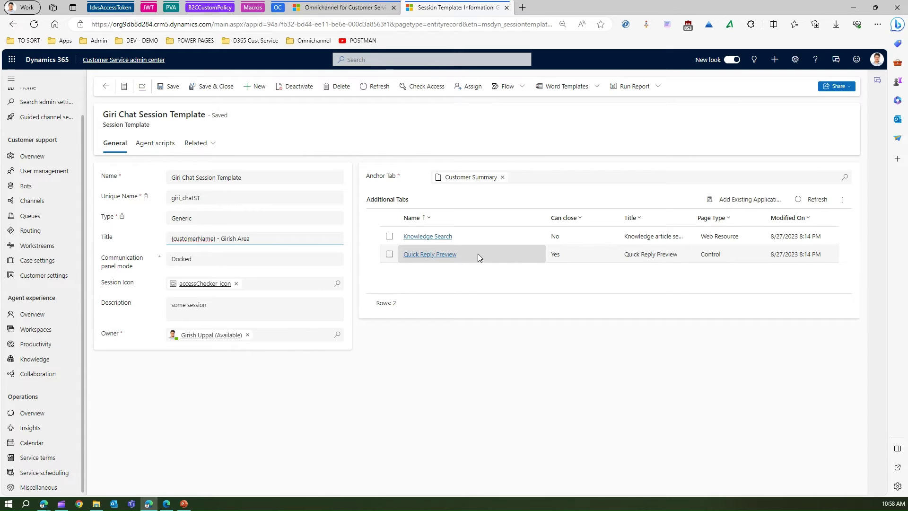
click(217, 260)
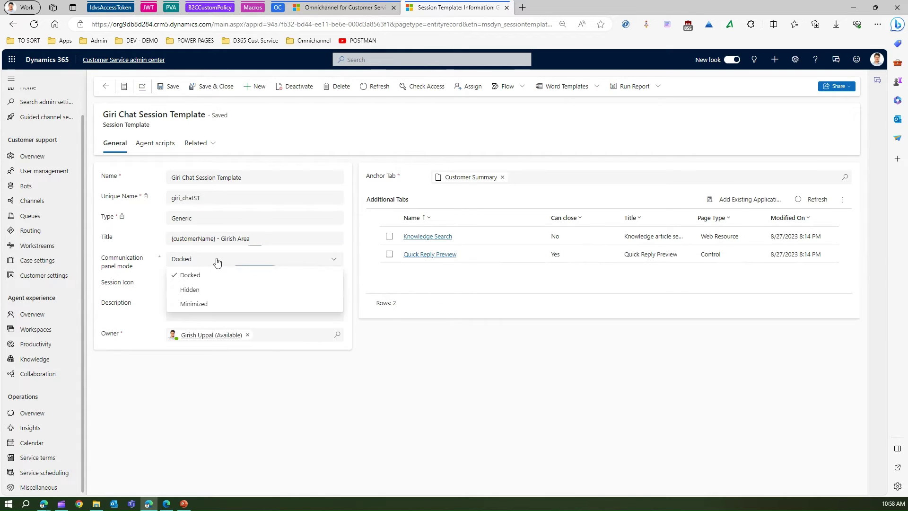
click(283, 415)
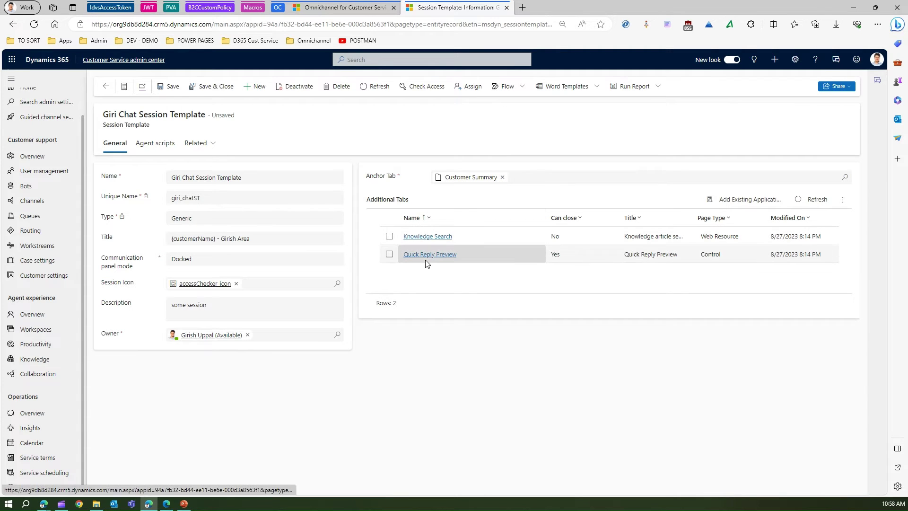
Add the Search application tab template as a third additional tab
click(756, 201)
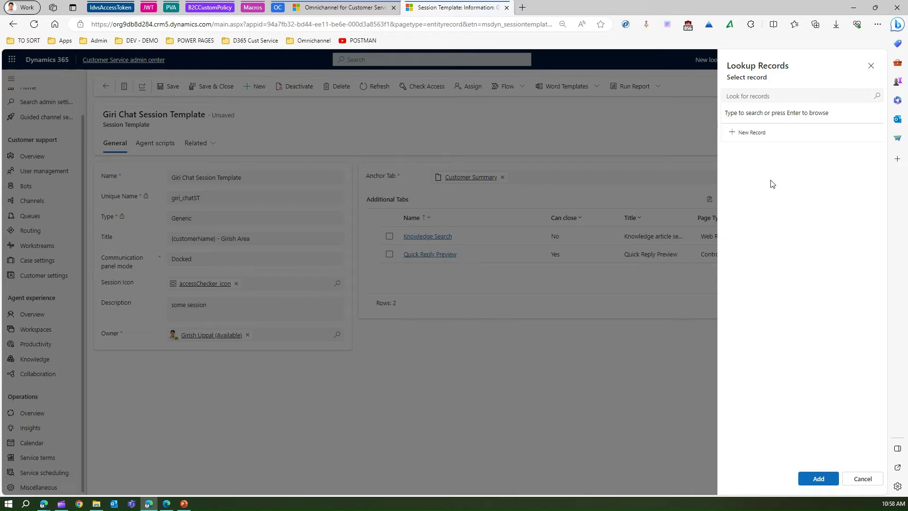
click(742, 91)
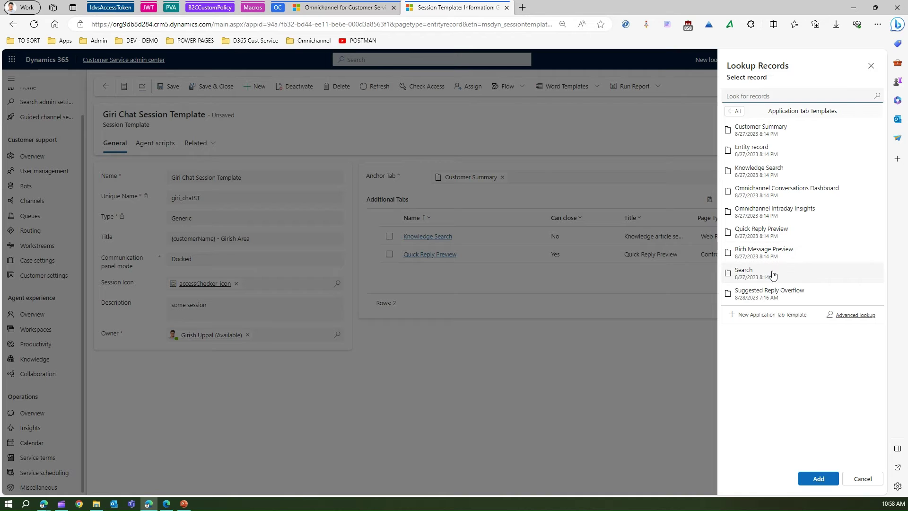
click(773, 275)
click(818, 479)
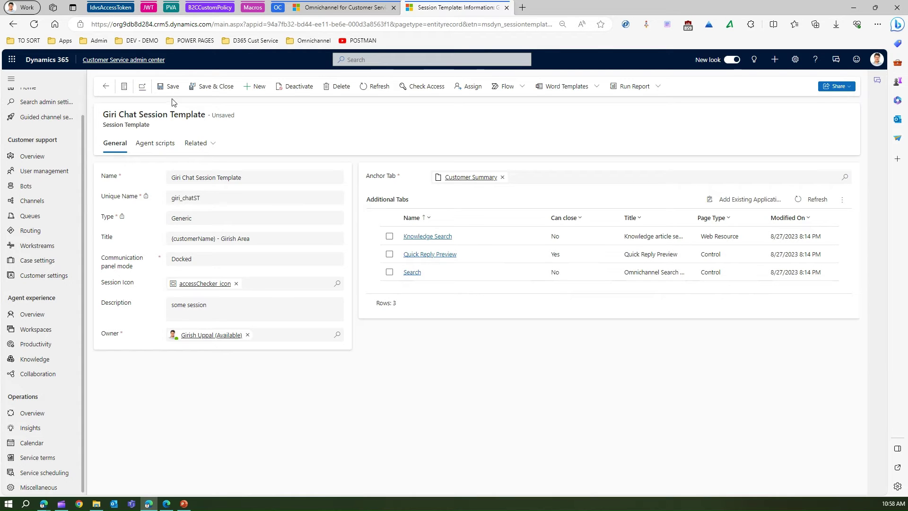
Attach the For Customer Service Portal issue script, save and close, then reopen the template
click(163, 145)
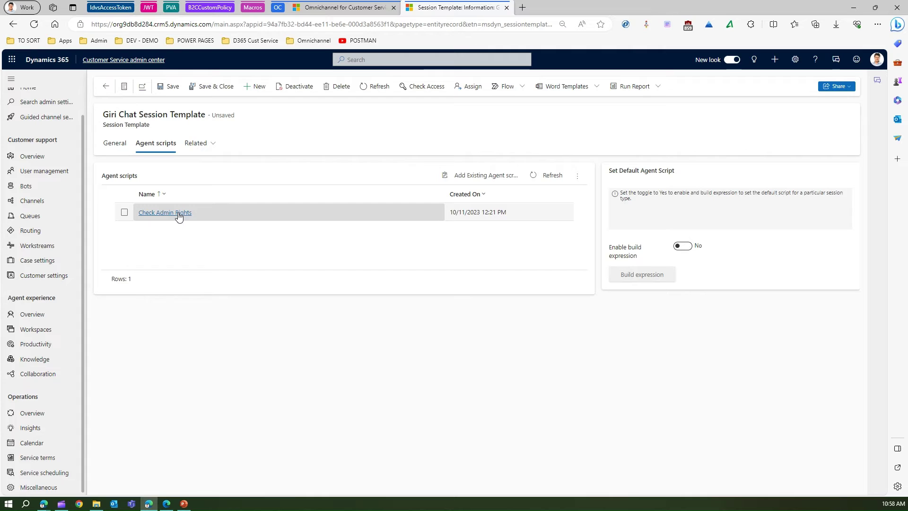
click(484, 176)
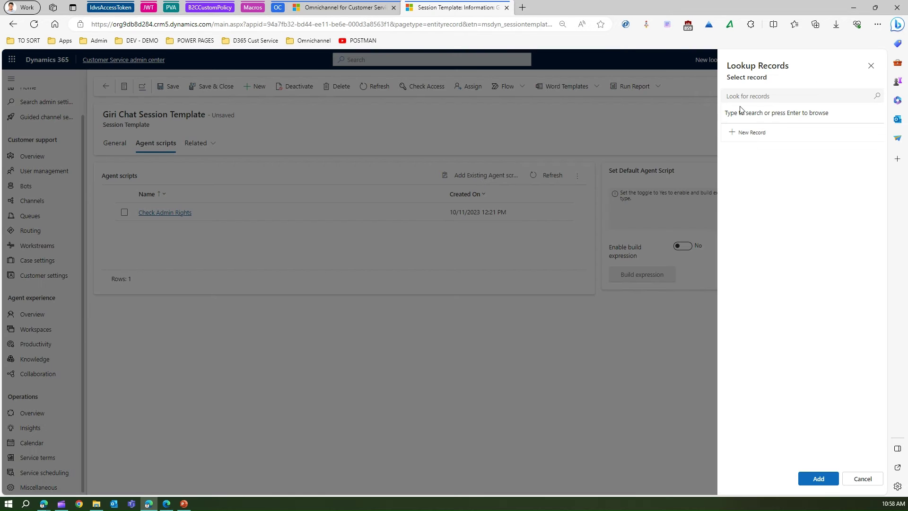
click(759, 96)
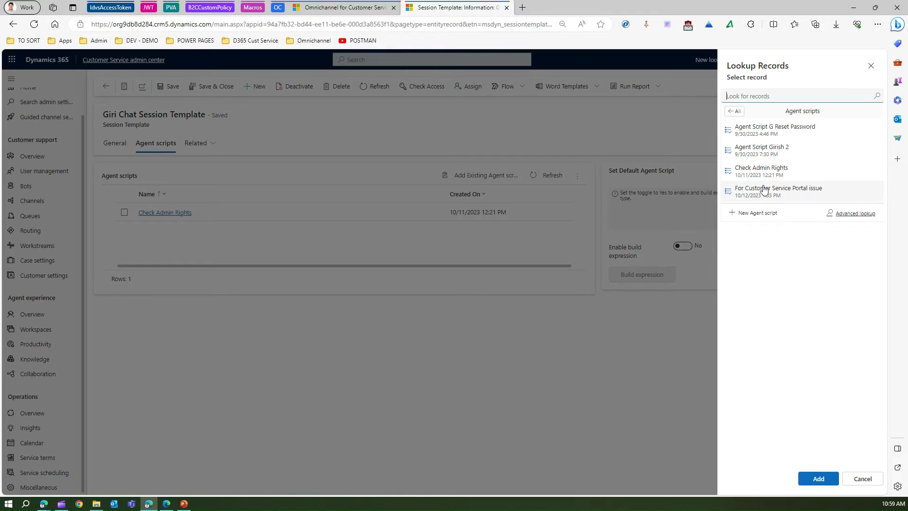
click(764, 192)
click(811, 476)
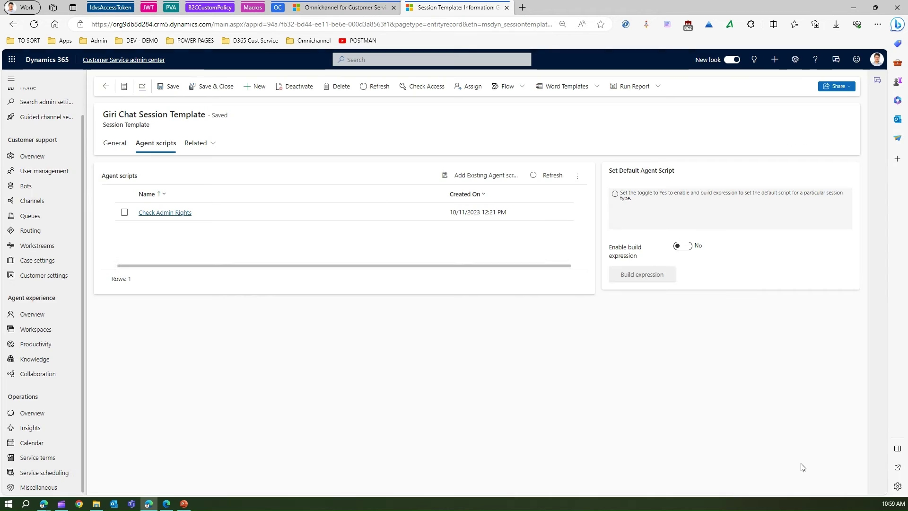
click(181, 87)
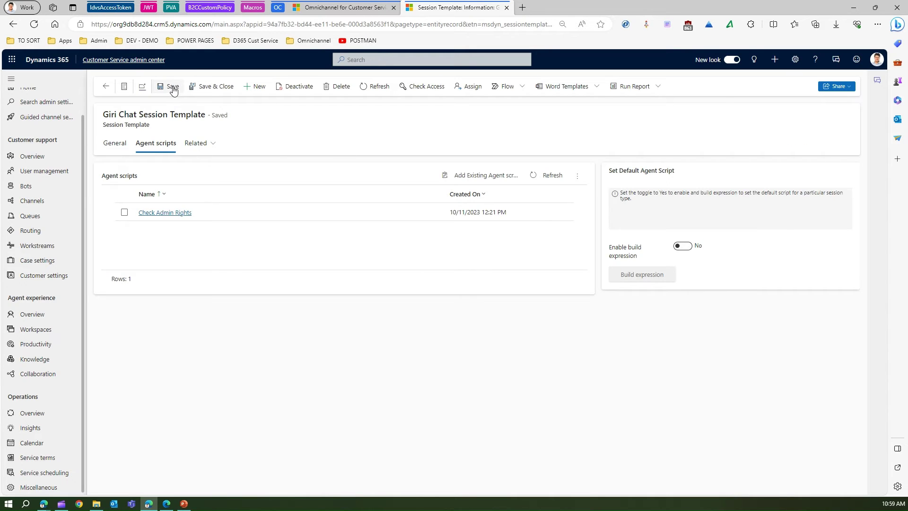
click(201, 88)
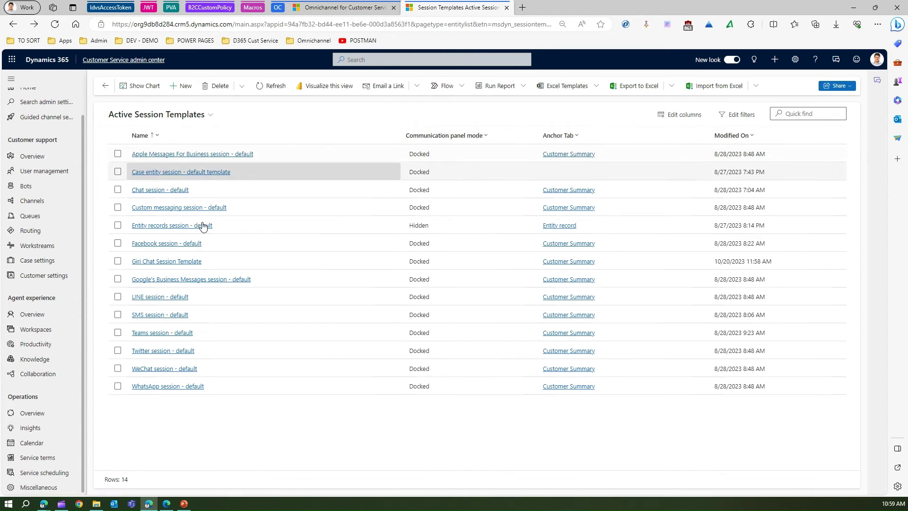
click(182, 259)
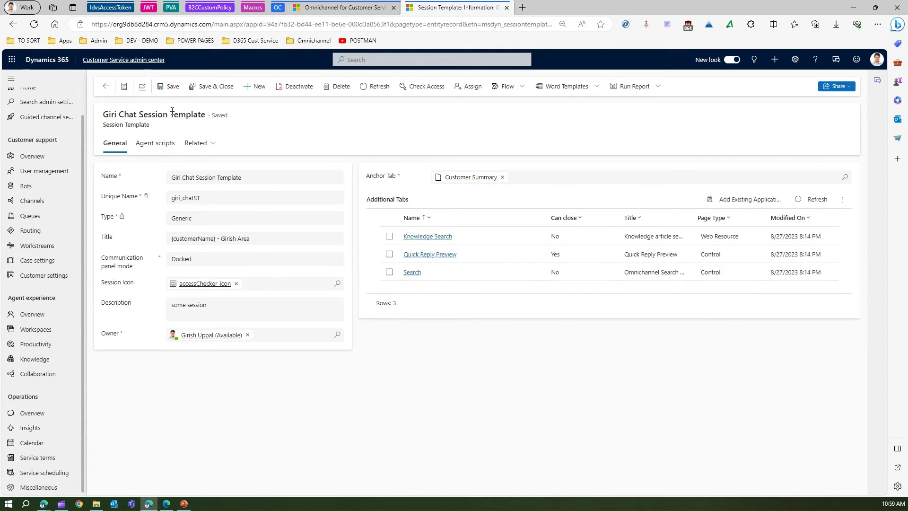
Close the ended chat and reload the chat test page in a fresh tab
click(166, 504)
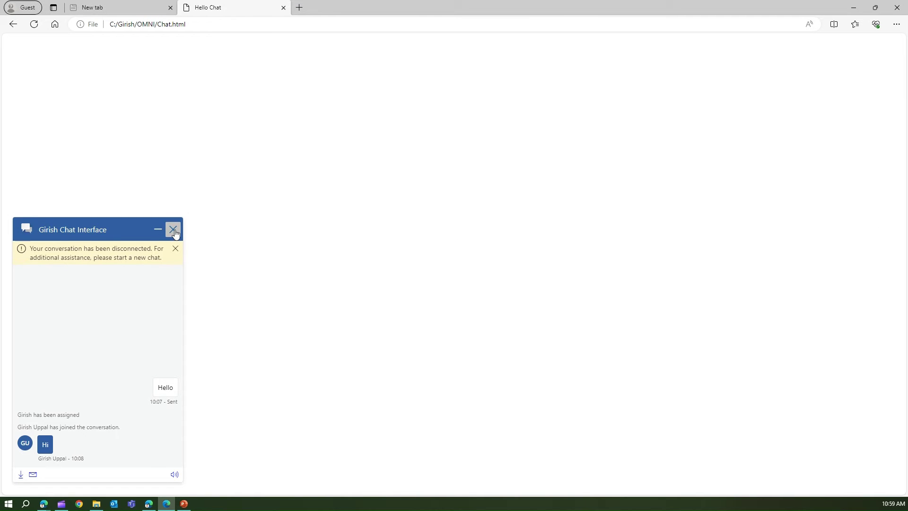
click(173, 230)
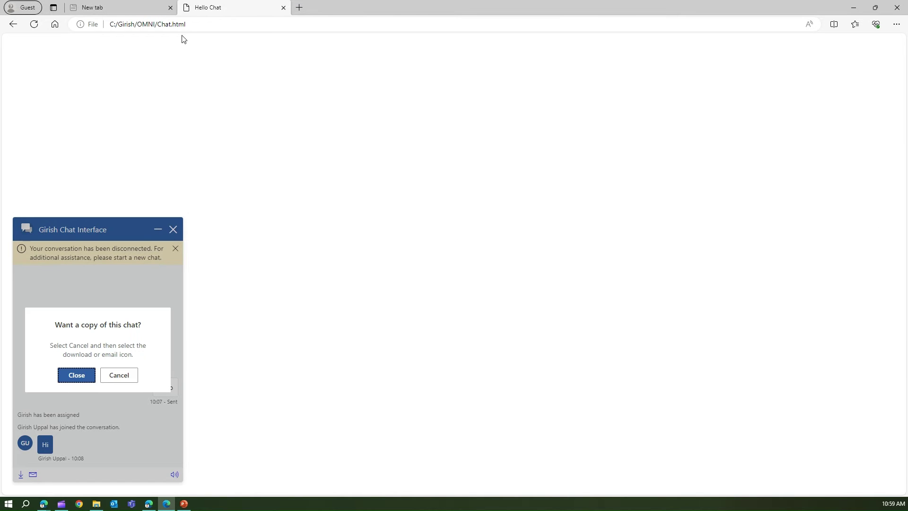
click(170, 24)
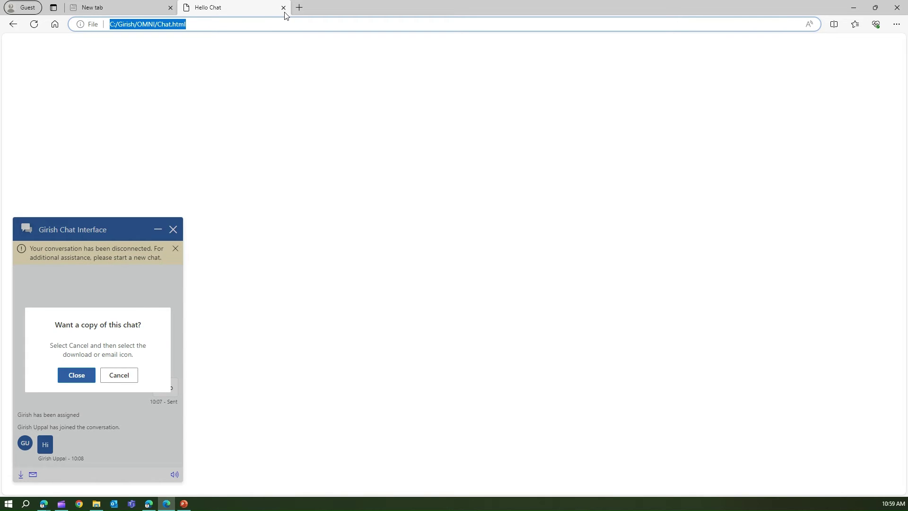
click(79, 374)
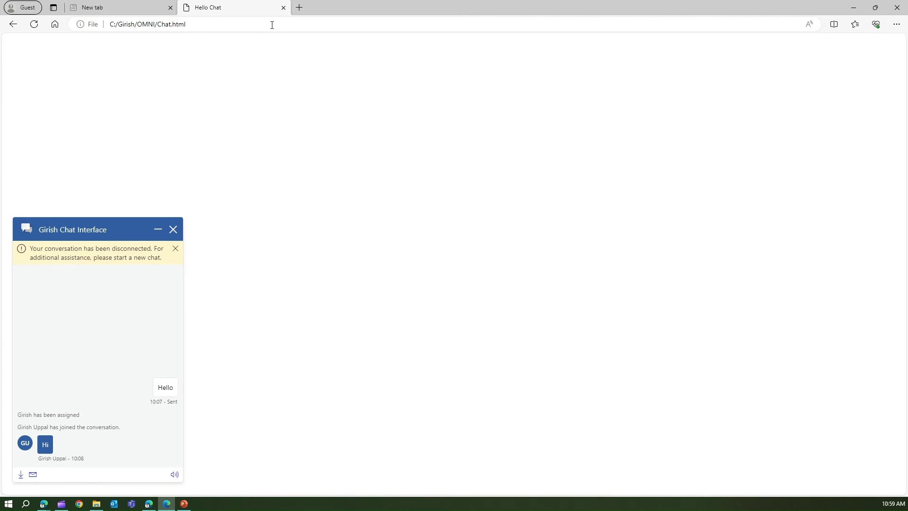
click(299, 7)
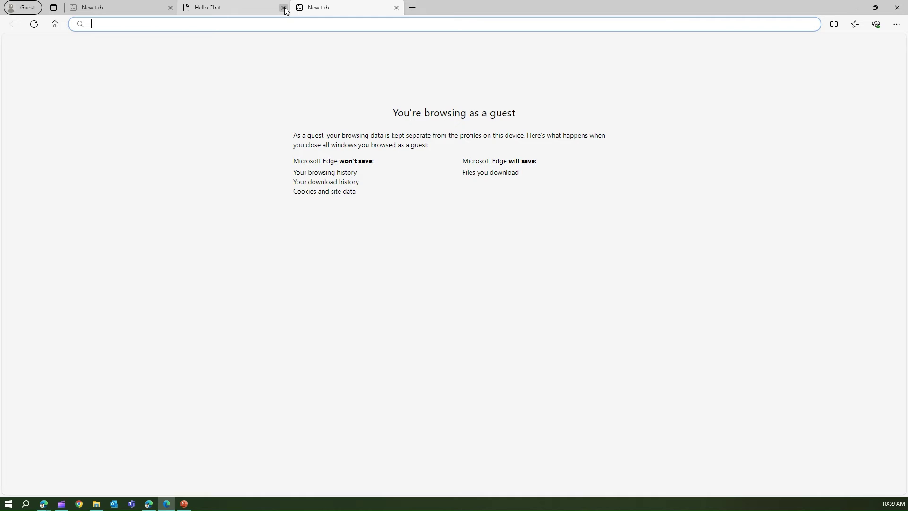
click(283, 8)
text(file:///C:/Girish/OMNI/Chat.html)
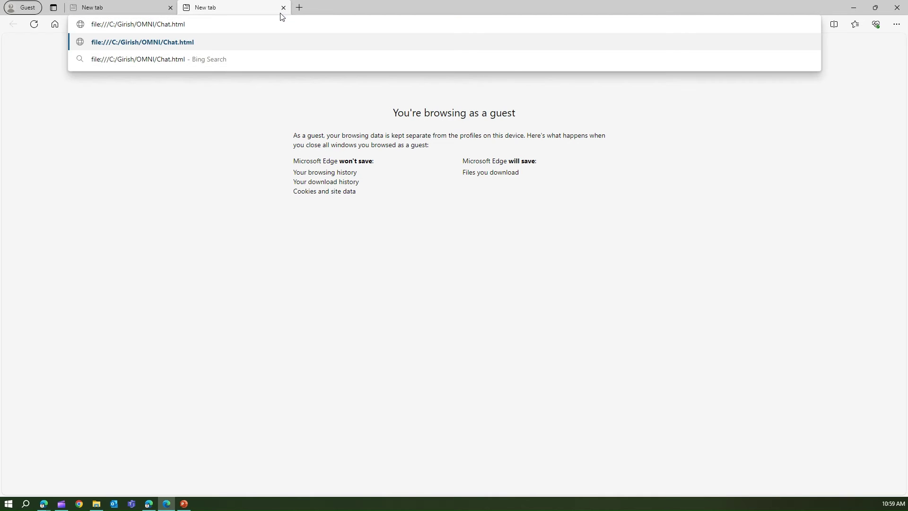
key(Return)
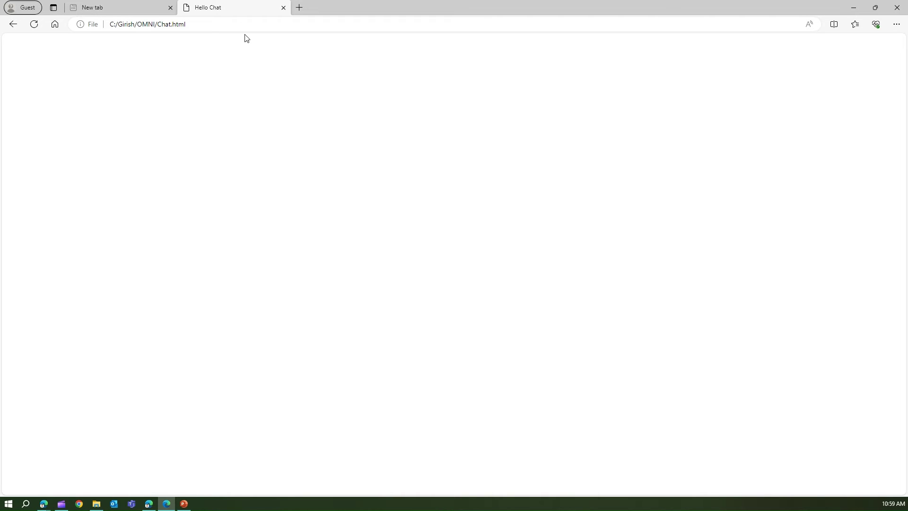
Answer the pre-chat fields with 'sasa' and 'as', accept the terms, and submit
click(233, 24)
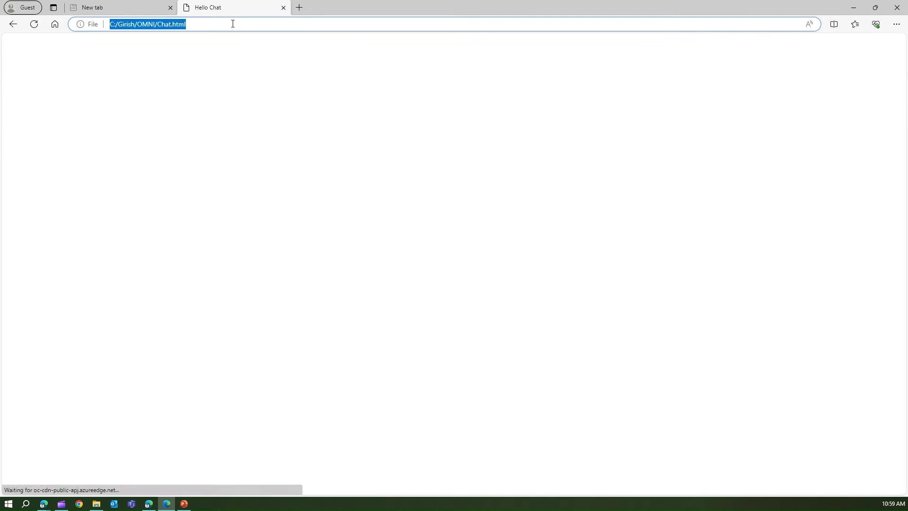
click(67, 477)
text(sasa)
click(81, 320)
text(as)
click(58, 401)
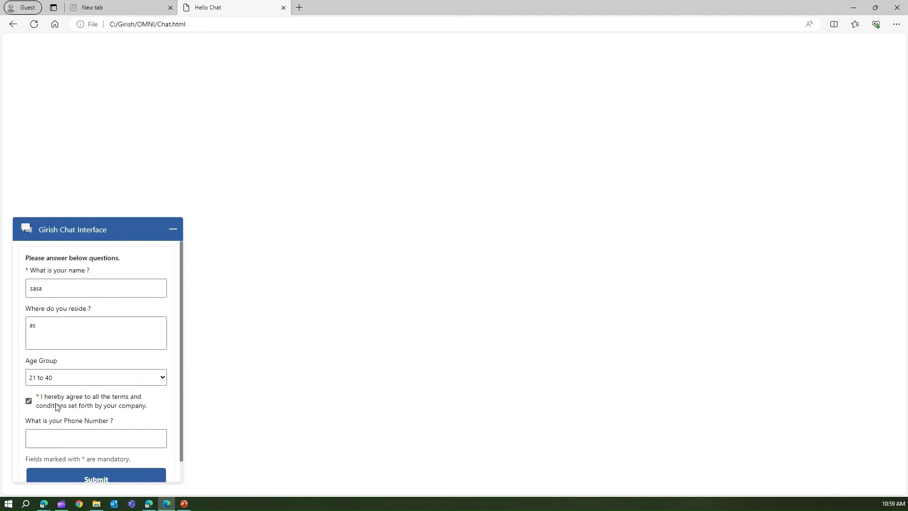
click(78, 479)
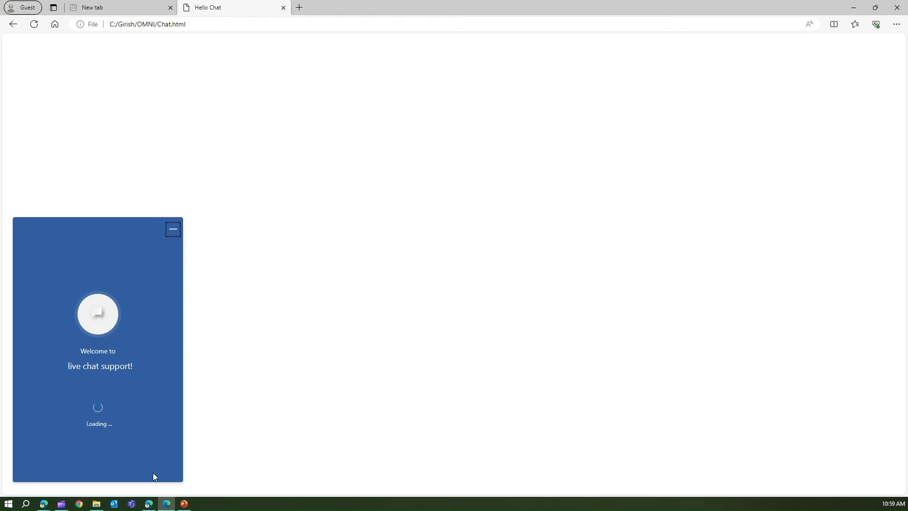
Return to the admin center, open Channels > Chat, and select the first chat channel
click(147, 504)
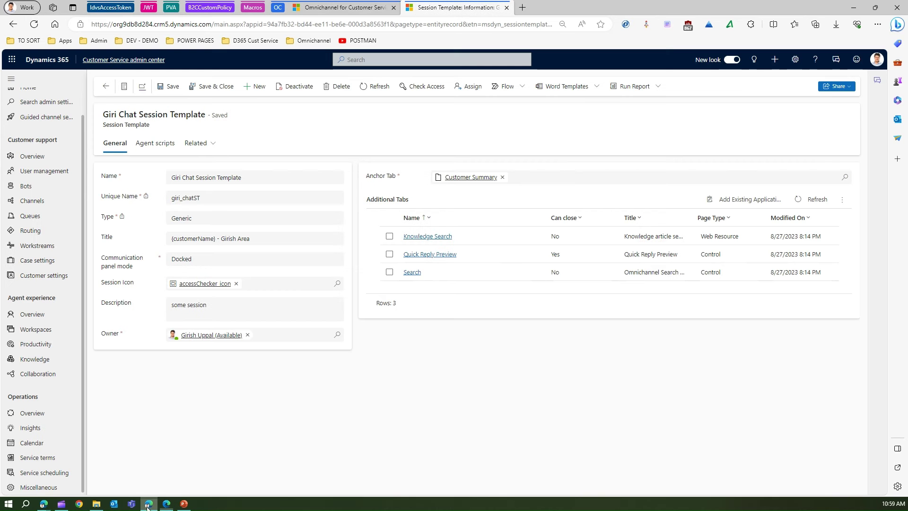
click(356, 11)
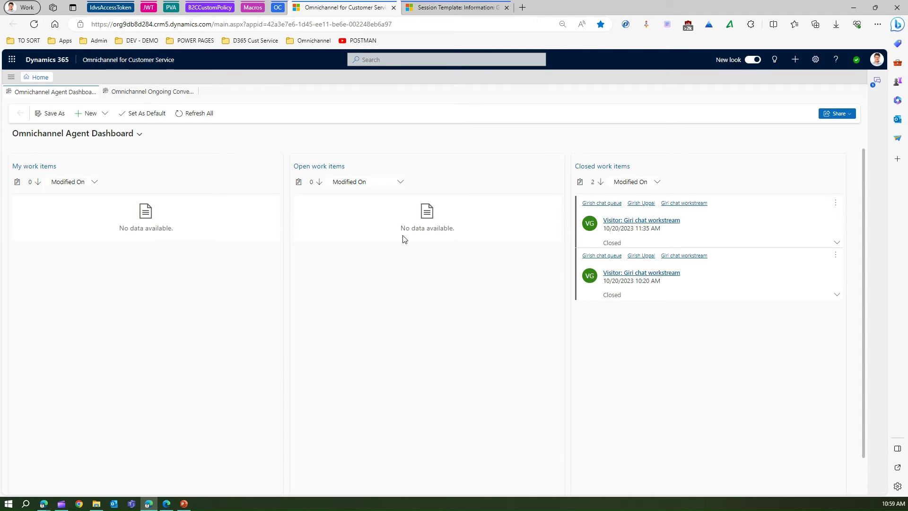
click(471, 10)
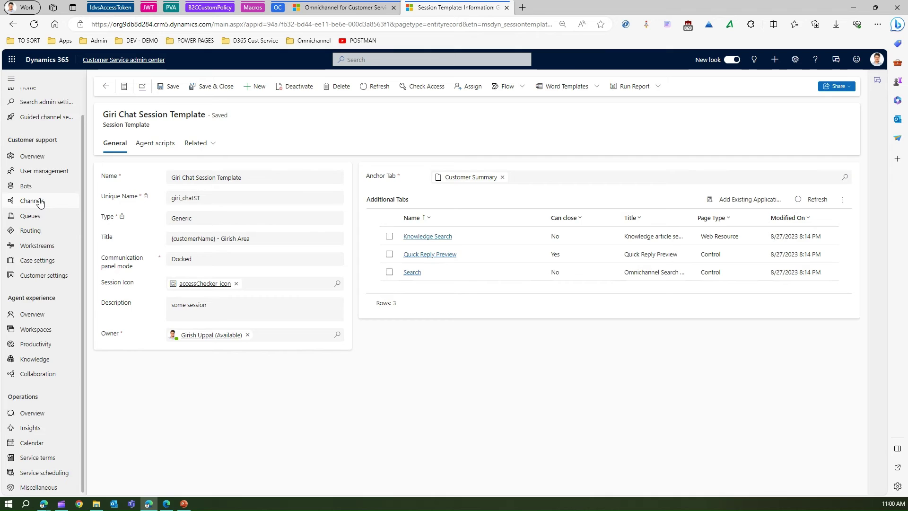
scroll(42, 222, up, 1)
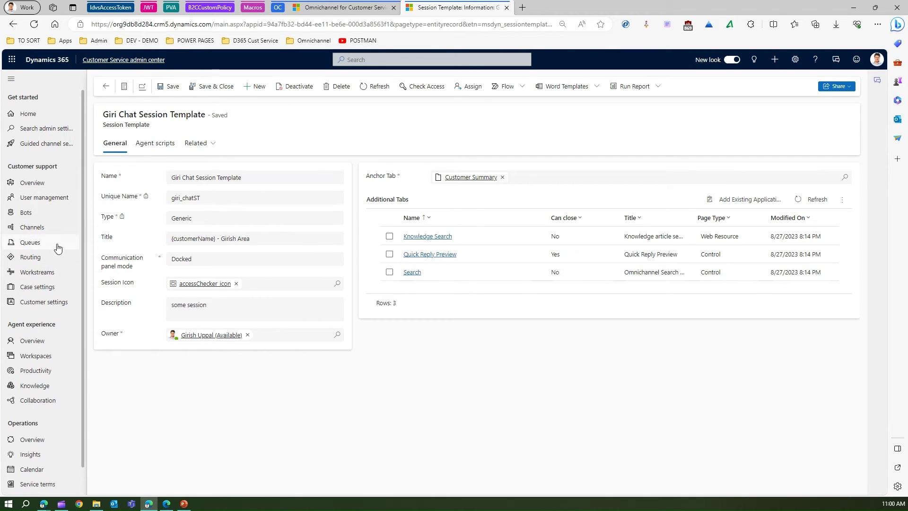
click(44, 232)
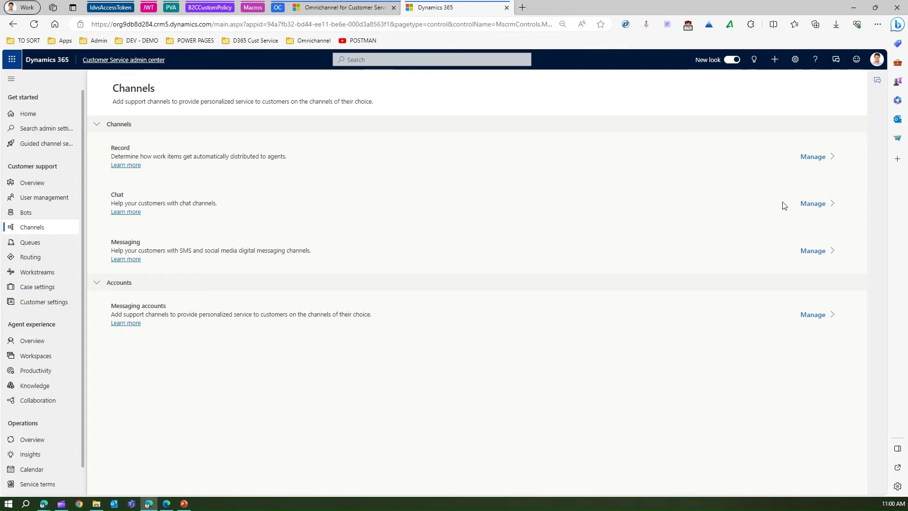
click(812, 203)
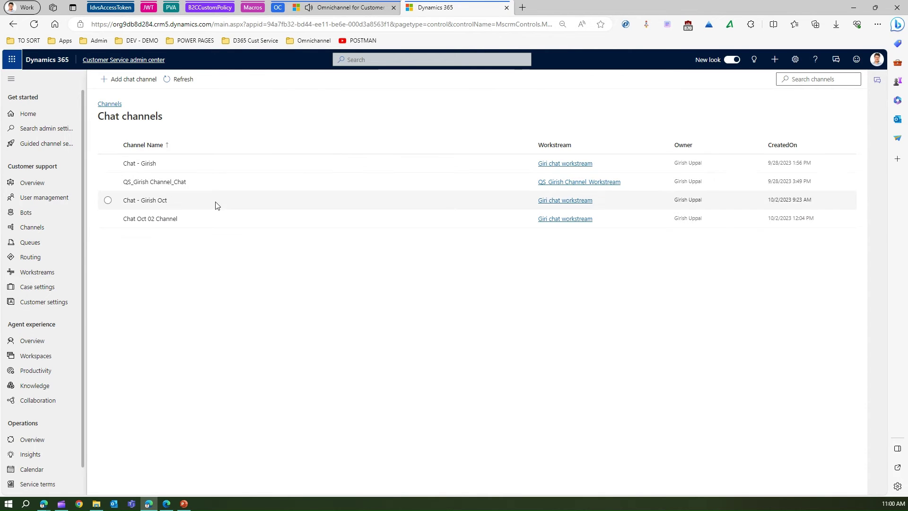
click(126, 163)
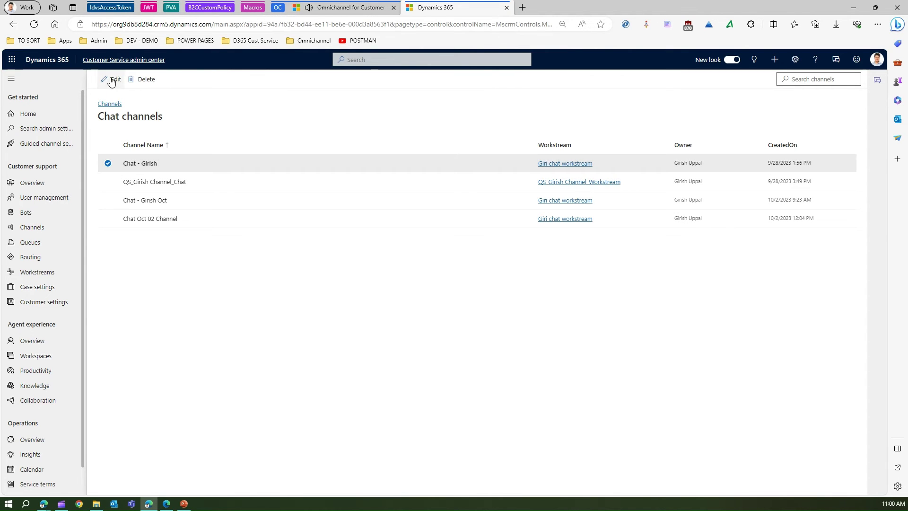
Accept Visitor 3's incoming chat request in the Omnichannel agent workspace
click(349, 7)
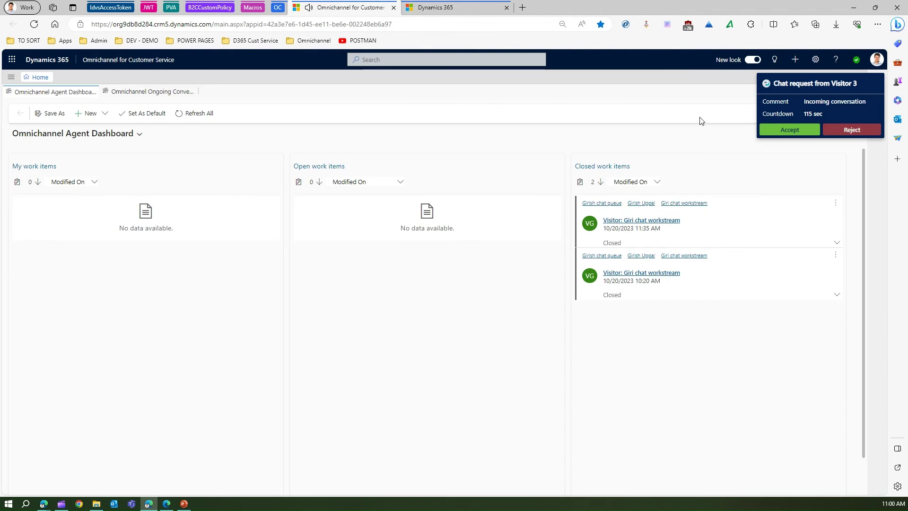
click(795, 130)
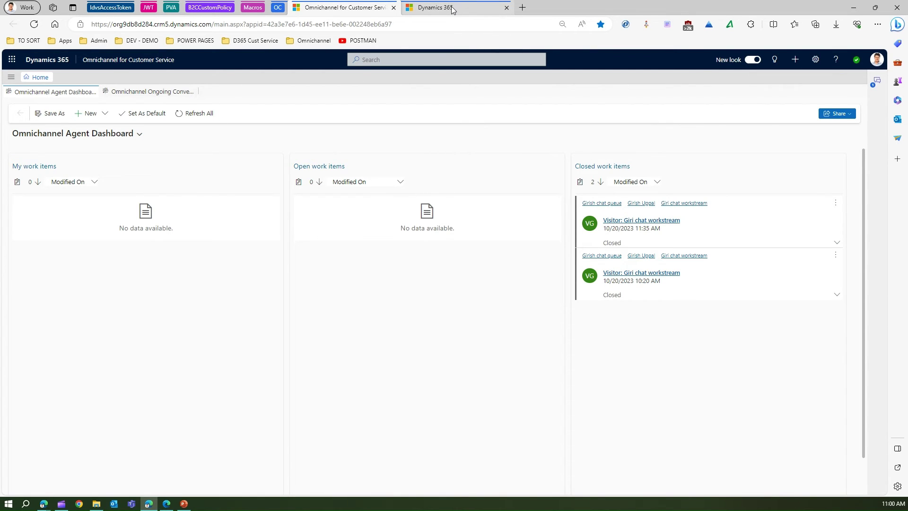
mouse_move(451, 7)
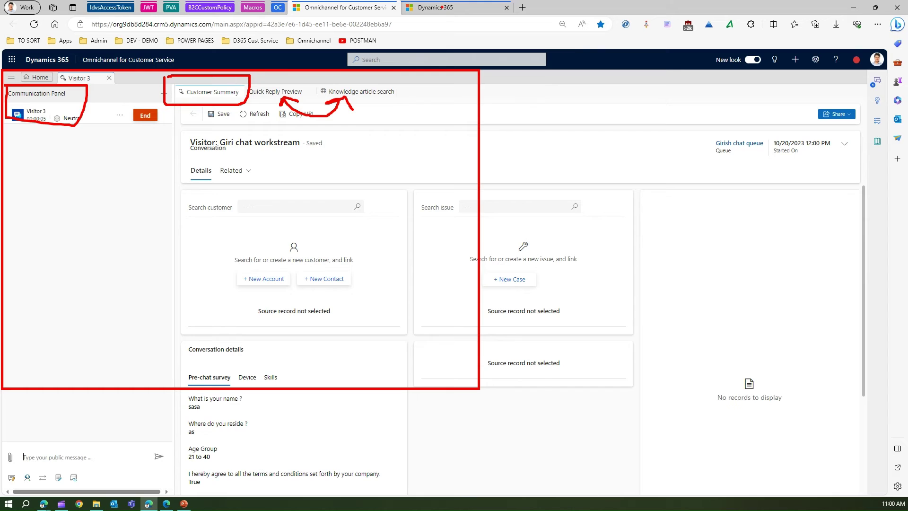
key(ctrl+Tab)
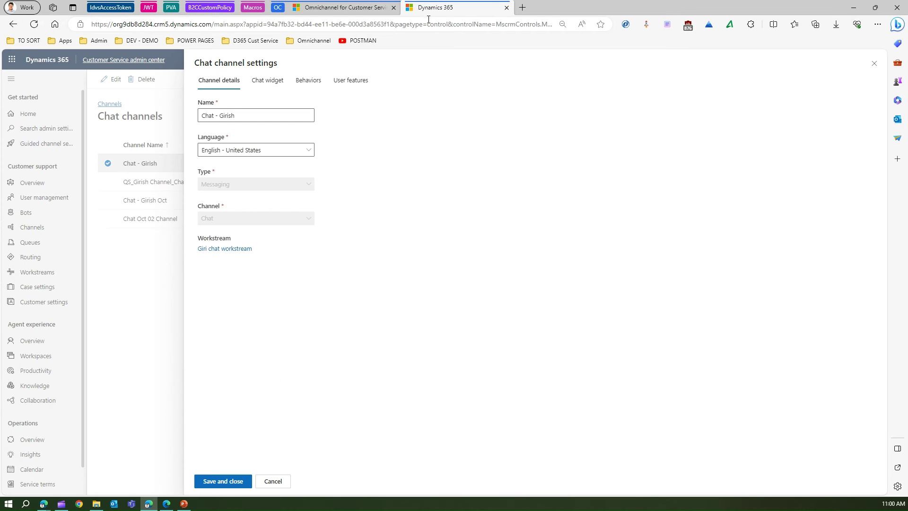
Discard the chat channel settings and open Giri Chat Session Template from Workspaces session templates
click(273, 481)
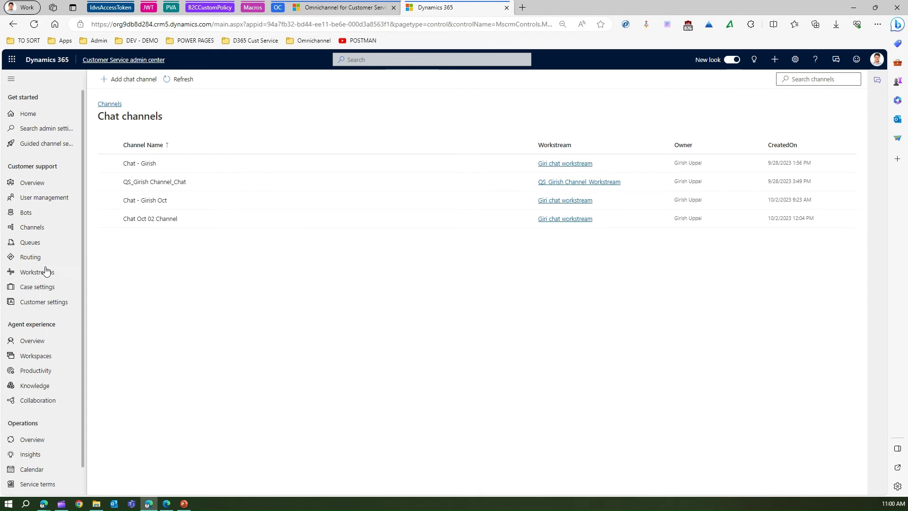
click(47, 357)
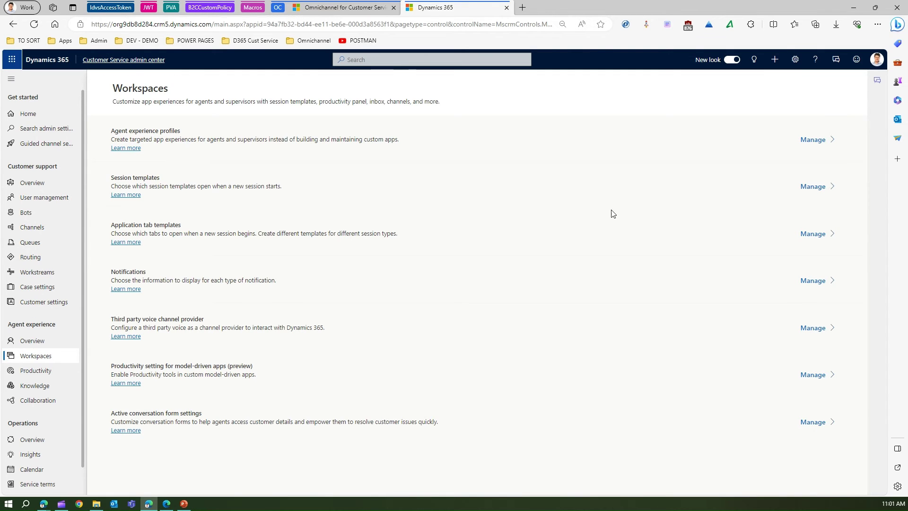
click(814, 187)
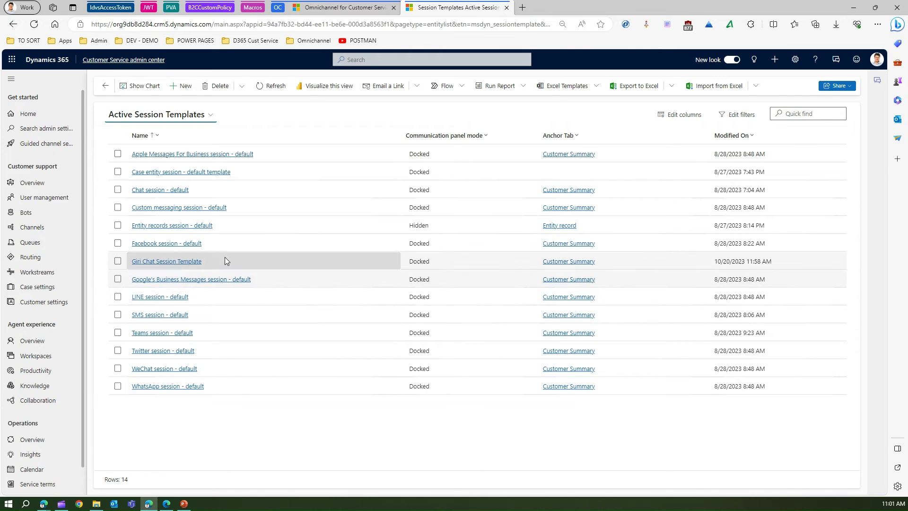
click(188, 262)
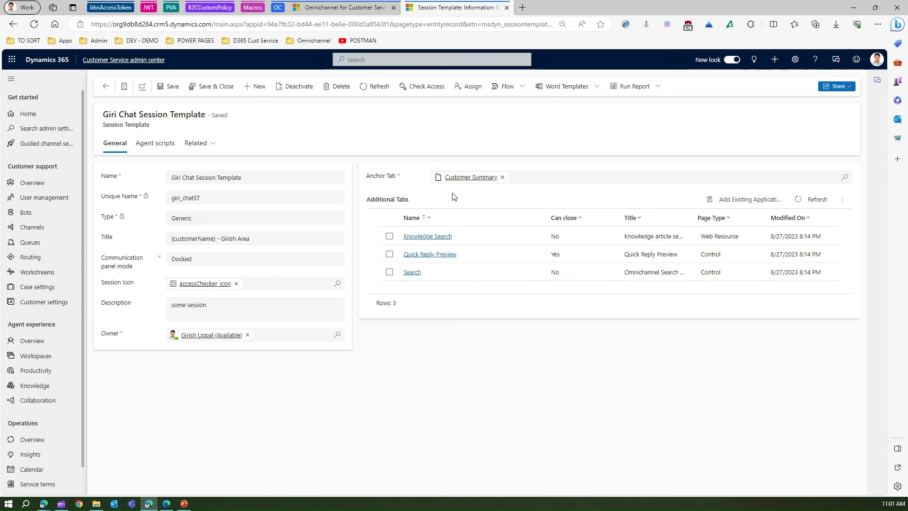
Glance at the live chat, then show the template's Check Admin Rights and For Customer Service Portal issue scripts
click(360, 12)
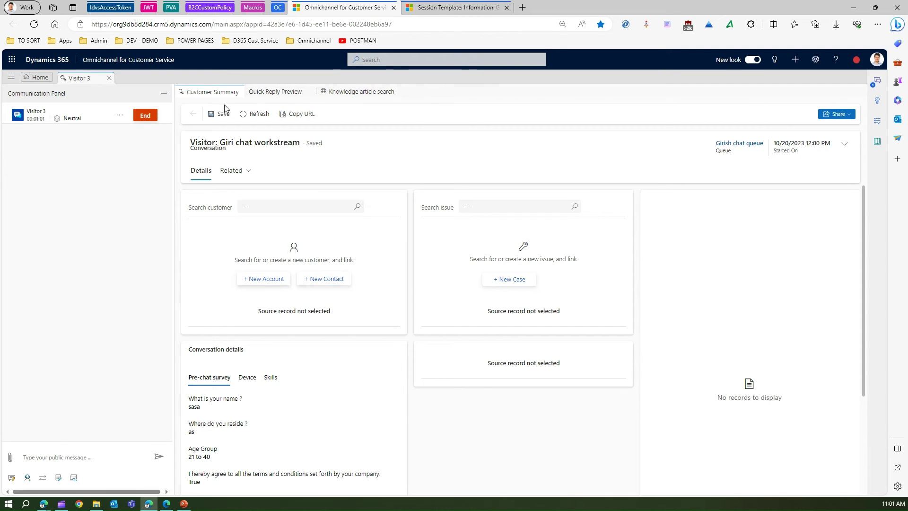
click(452, 8)
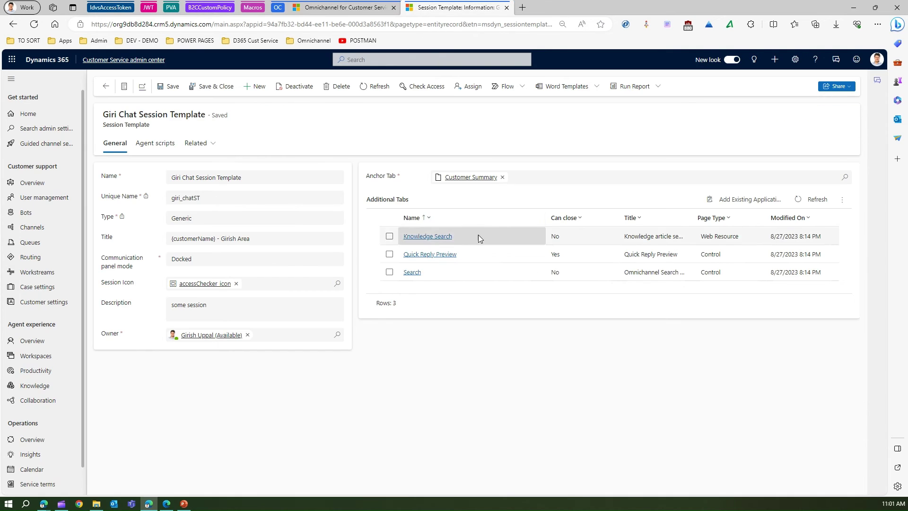
click(415, 267)
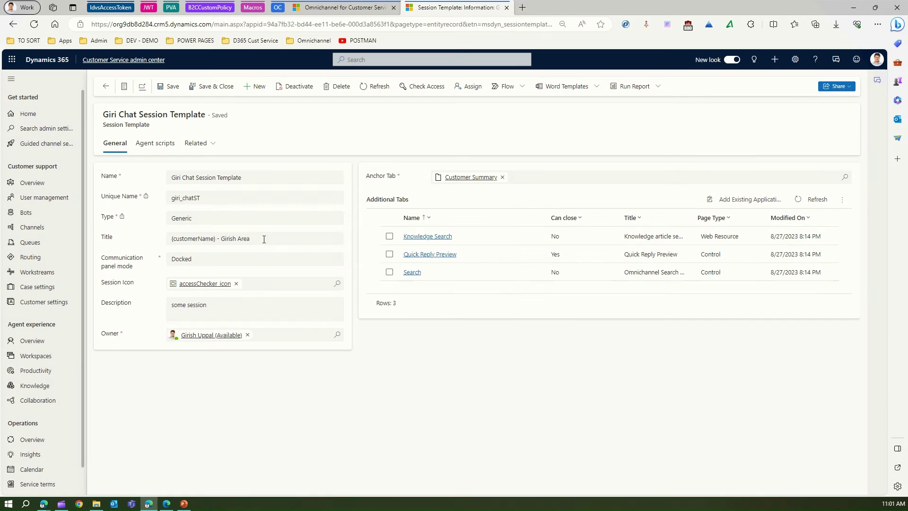
click(156, 142)
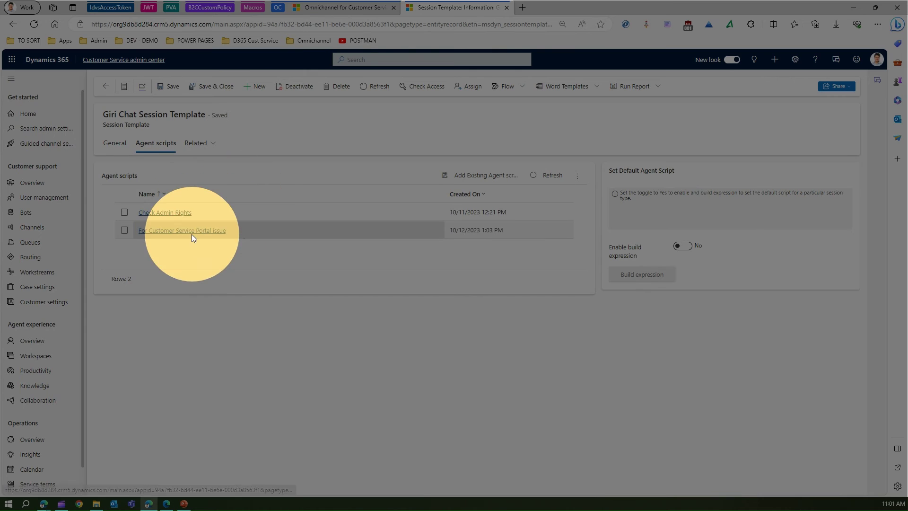
Browse the conversation's agent scripts, leaving Check Admin Rights selected
click(344, 8)
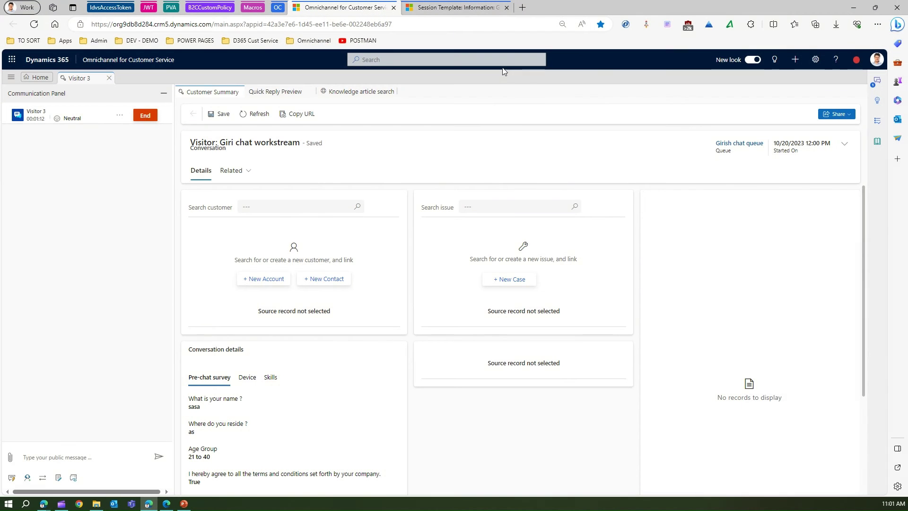
click(880, 122)
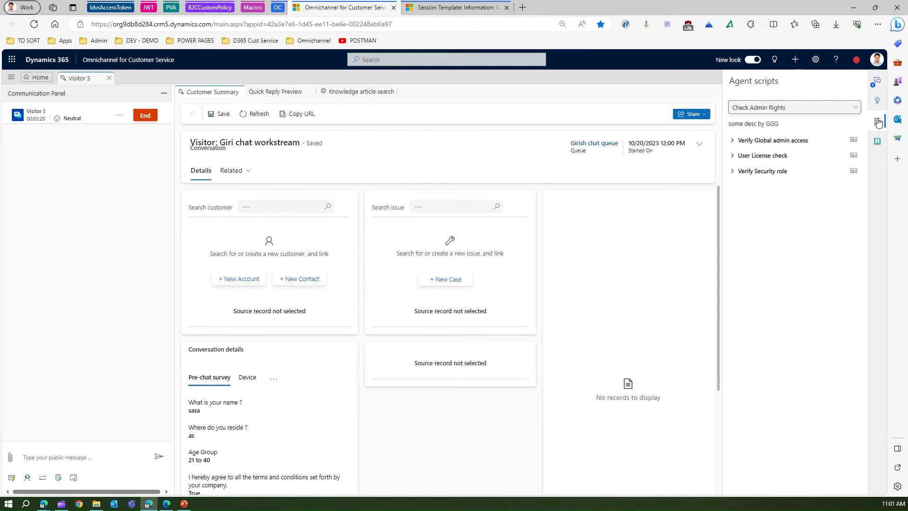
click(846, 108)
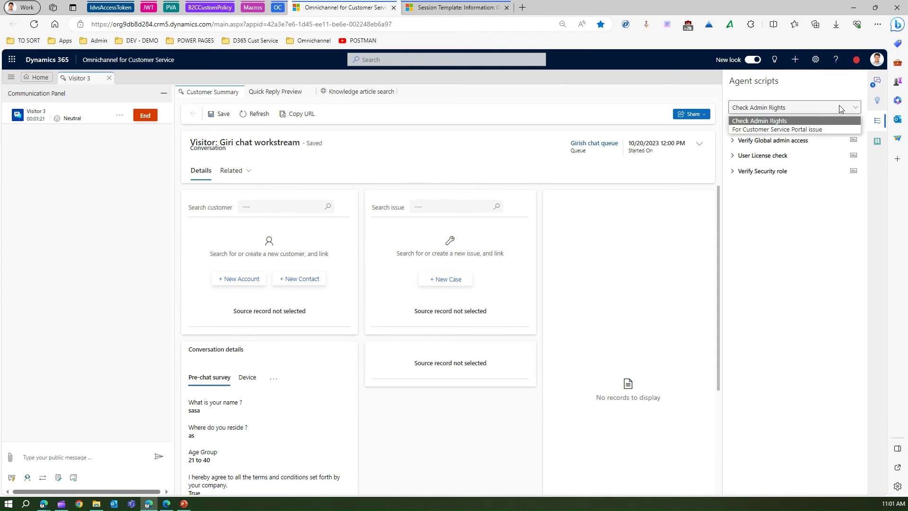
click(790, 128)
click(799, 113)
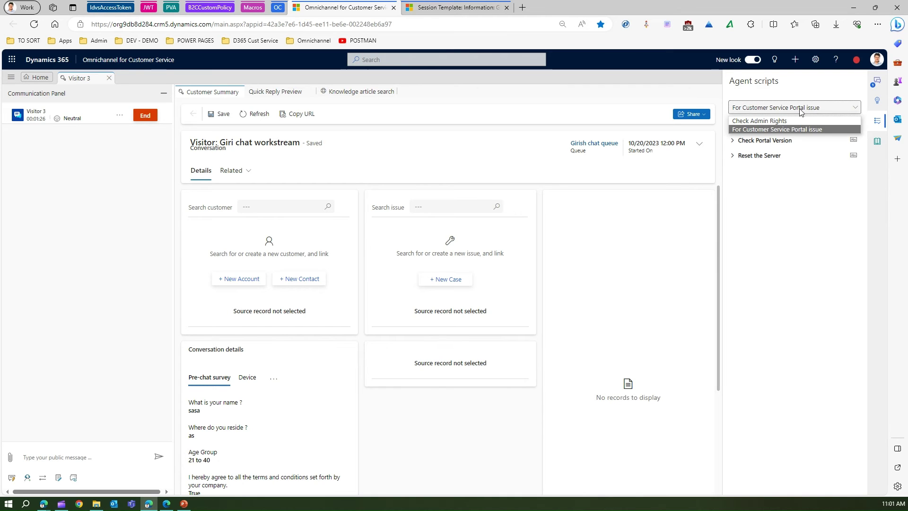
click(787, 118)
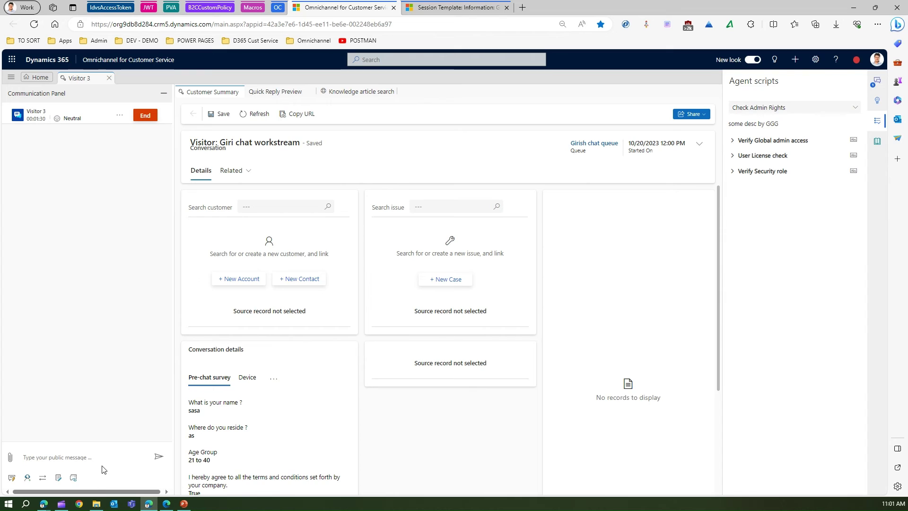
Send 'hi' to the visitor and link an existing contact through the customer lookup
text(hi)
key(Return)
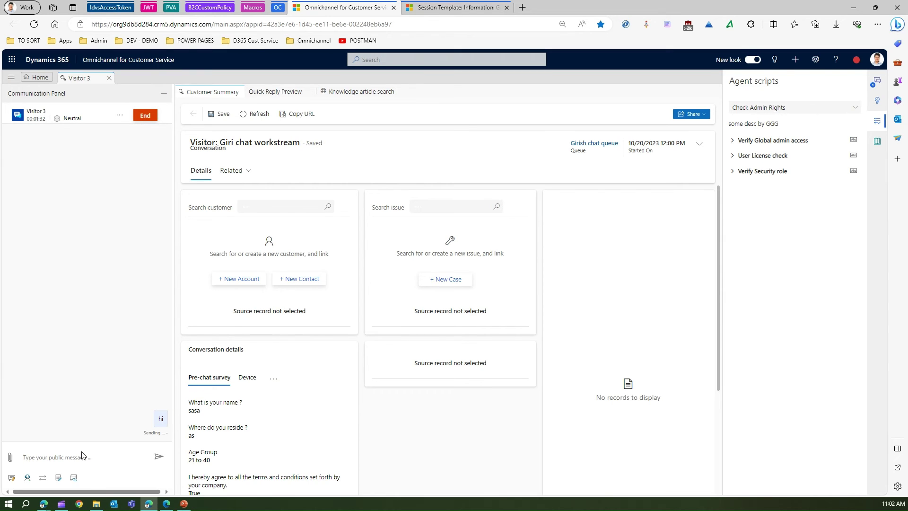
click(255, 206)
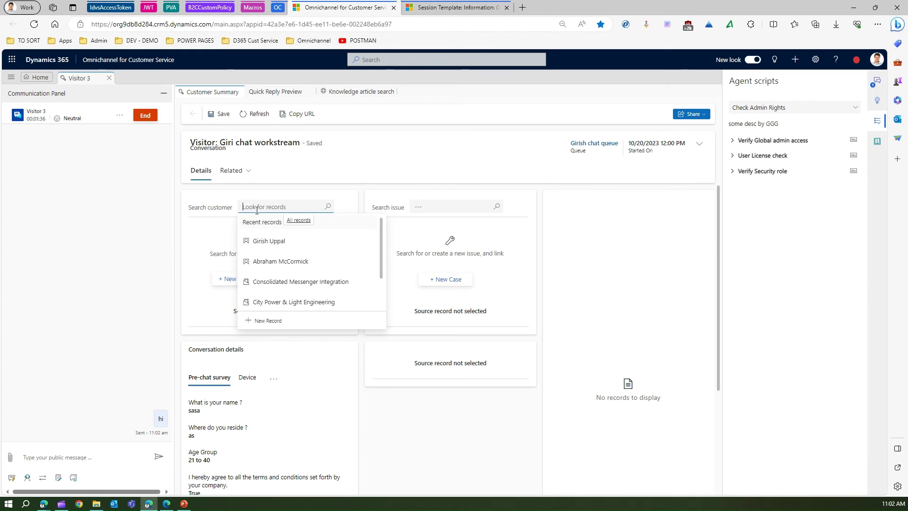
click(267, 262)
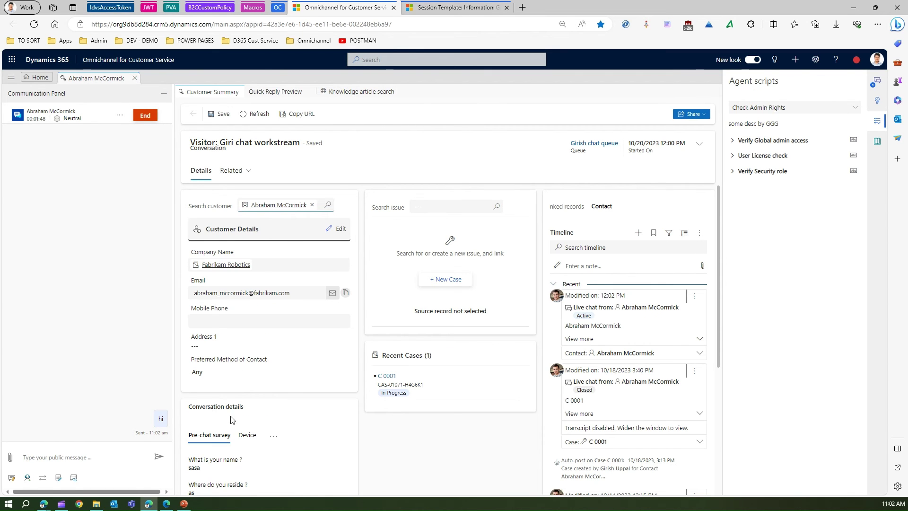
click(457, 7)
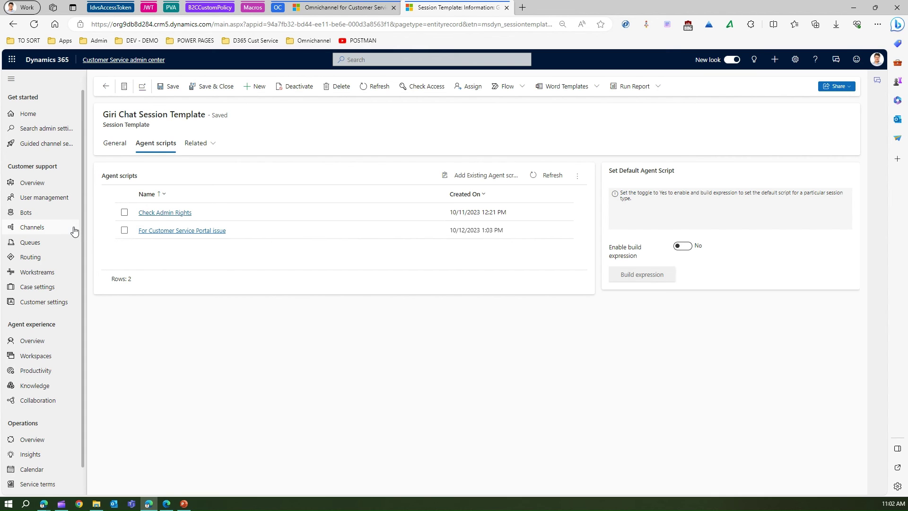
Open the Giri chat workstream and expand its advanced settings
click(46, 275)
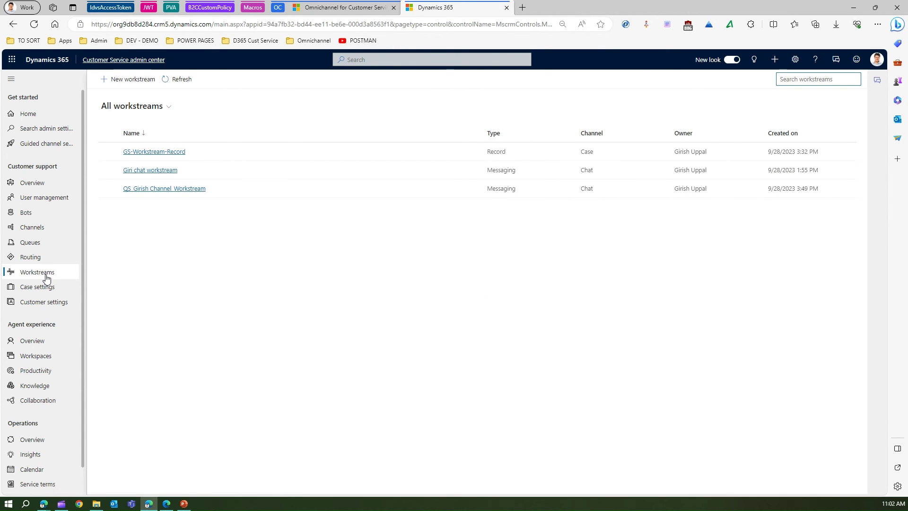
click(140, 170)
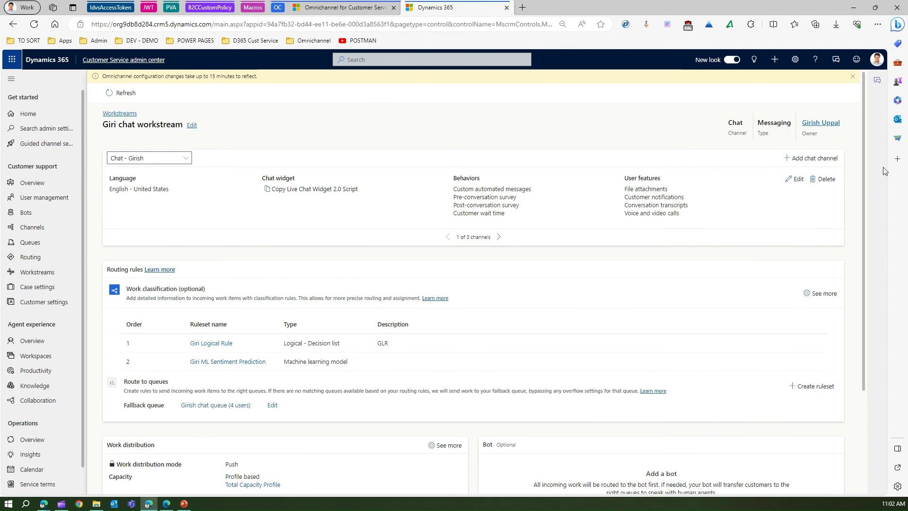
scroll(864, 194, down, 3)
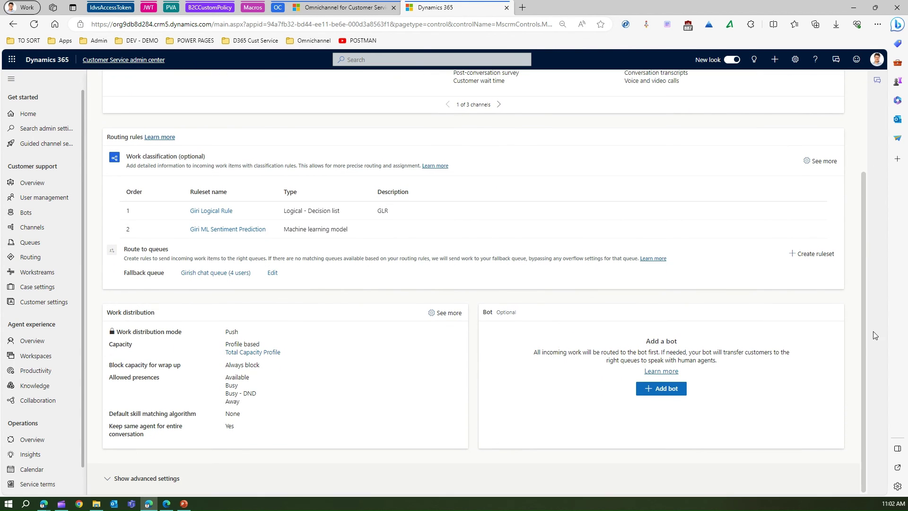
click(168, 479)
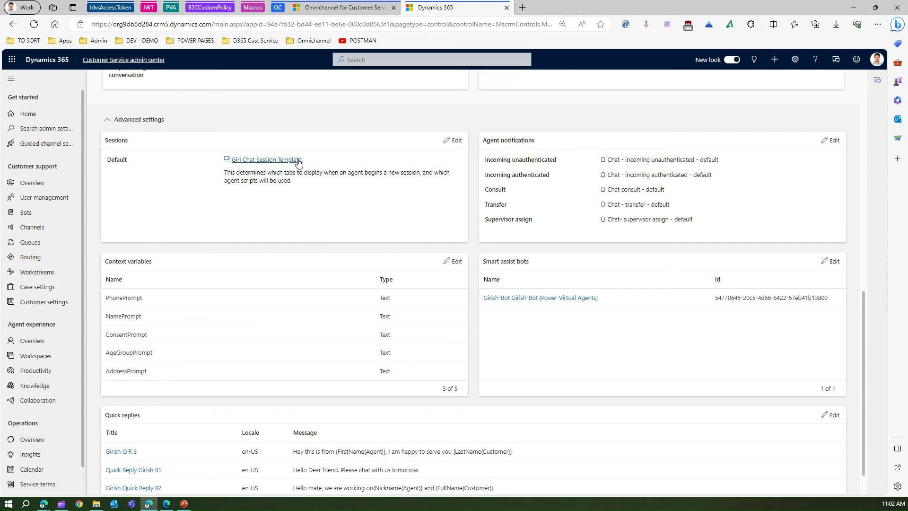
Browse the default session template options, then cancel so Giri Chat Session Template remains
click(456, 141)
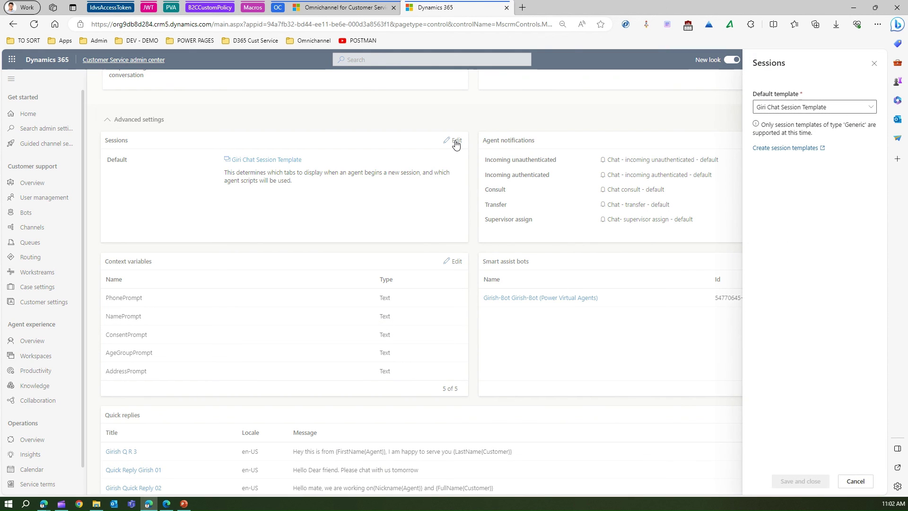
click(854, 107)
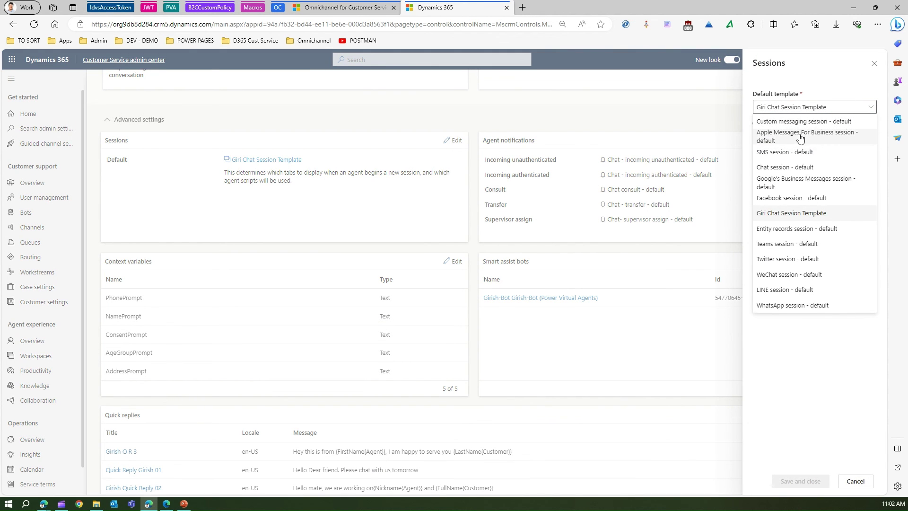
click(804, 166)
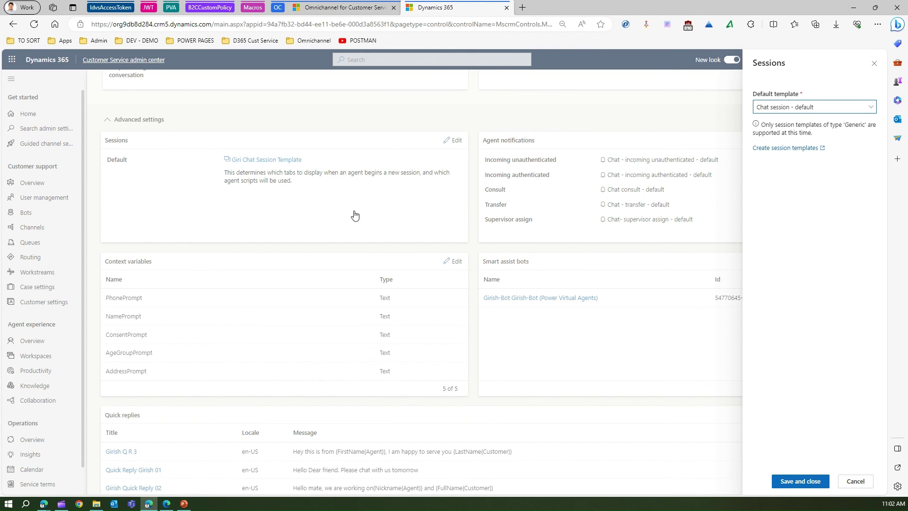
click(855, 481)
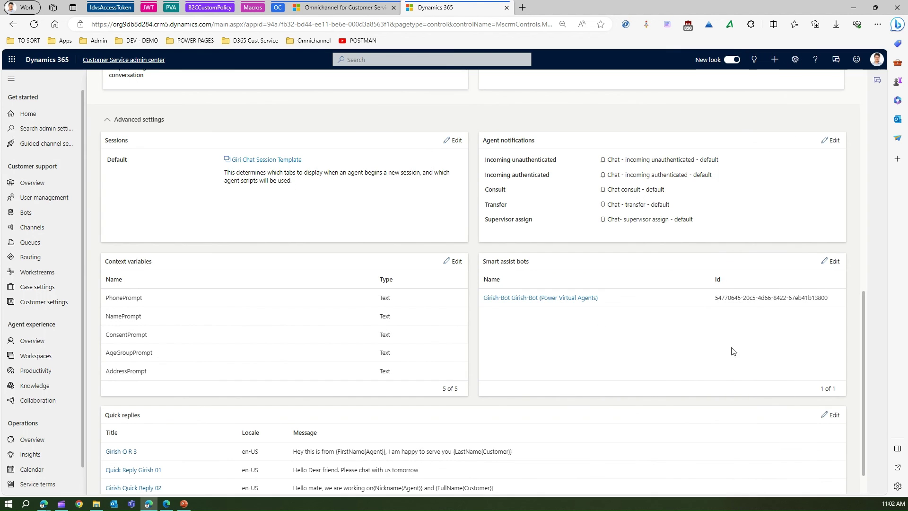
click(345, 8)
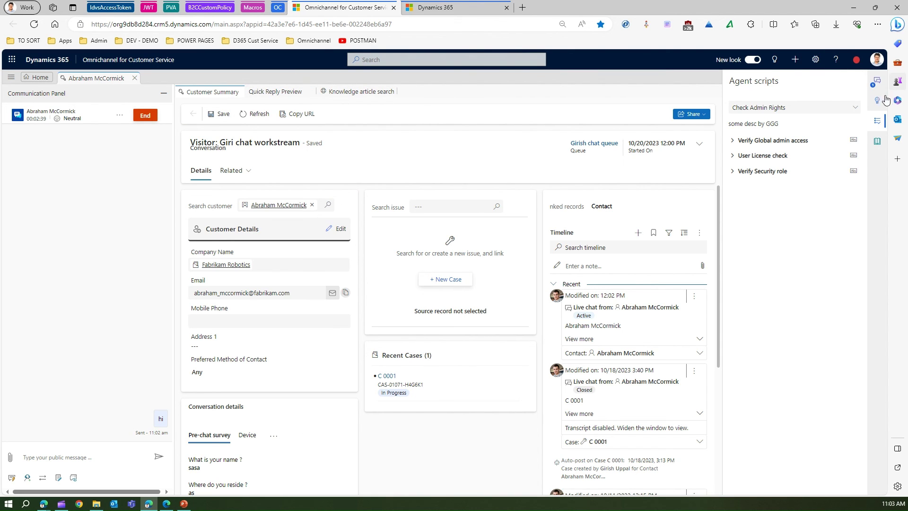
Hide the conversation's agent scripts pane and minimize the communication panel
click(882, 120)
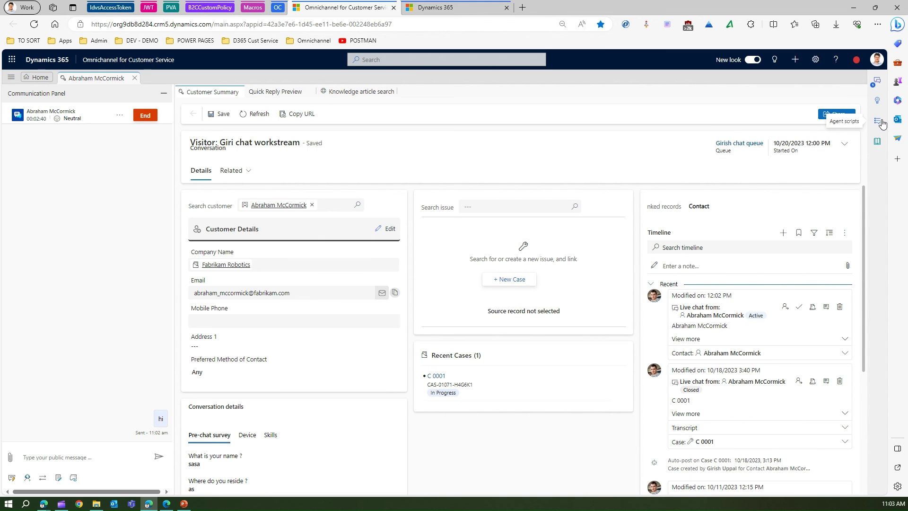
click(882, 122)
click(851, 110)
click(851, 110)
click(882, 121)
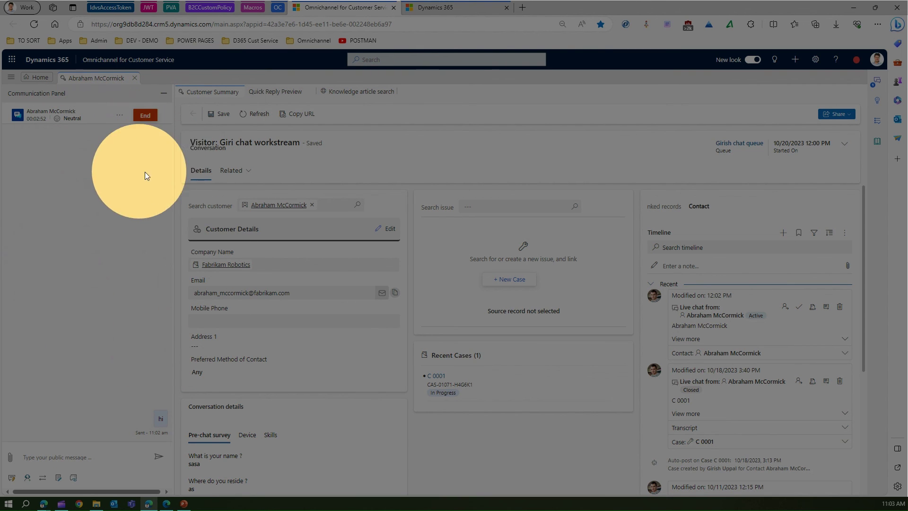
click(168, 95)
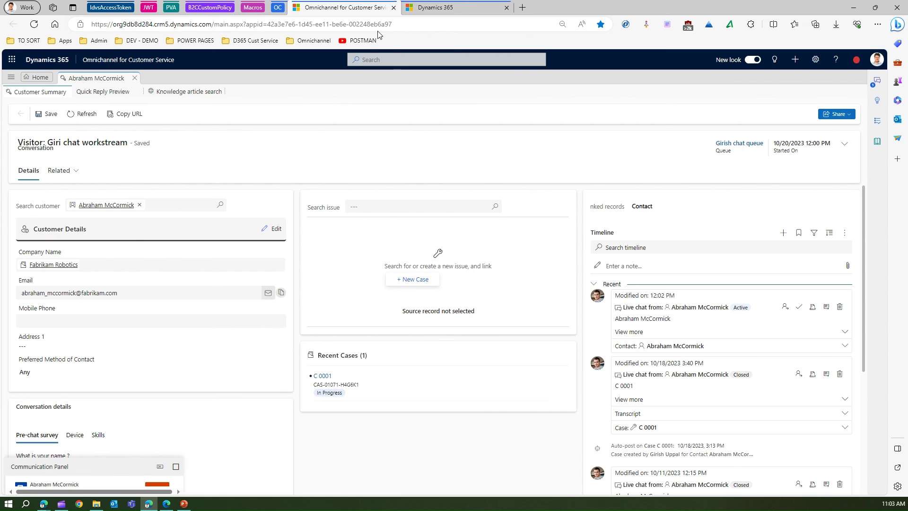
click(425, 7)
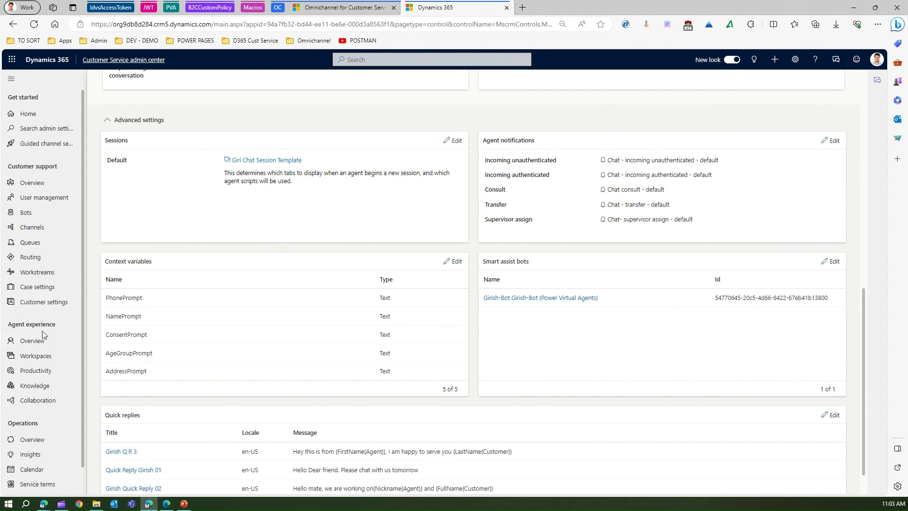
Open Giri Chat Session Template and keep its Communication panel mode set to Docked
click(51, 358)
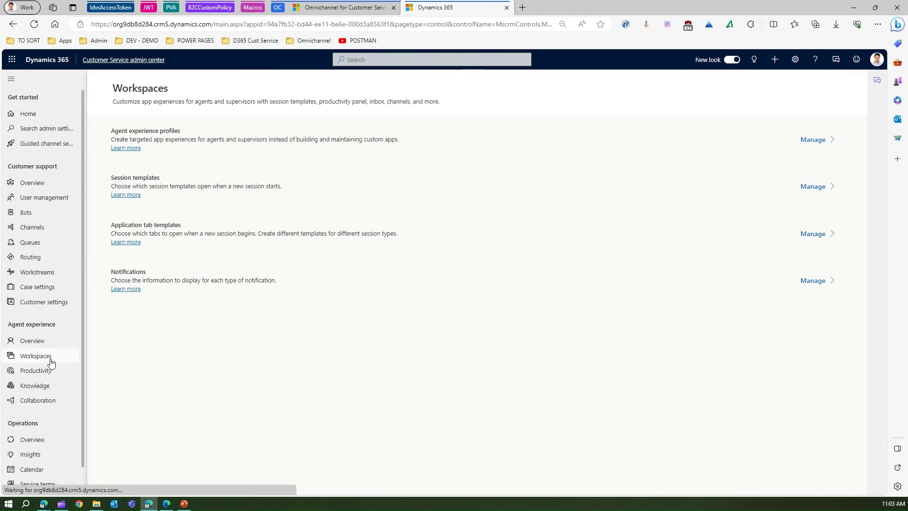
click(835, 191)
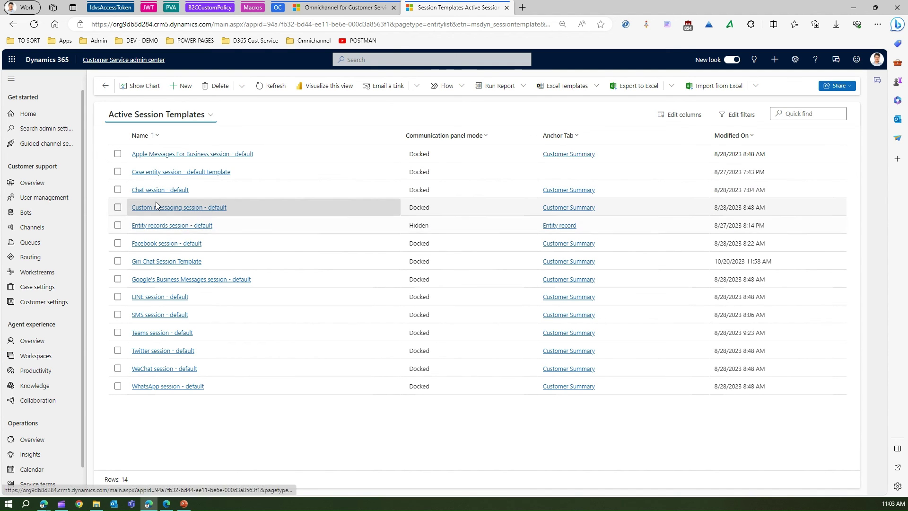
click(161, 261)
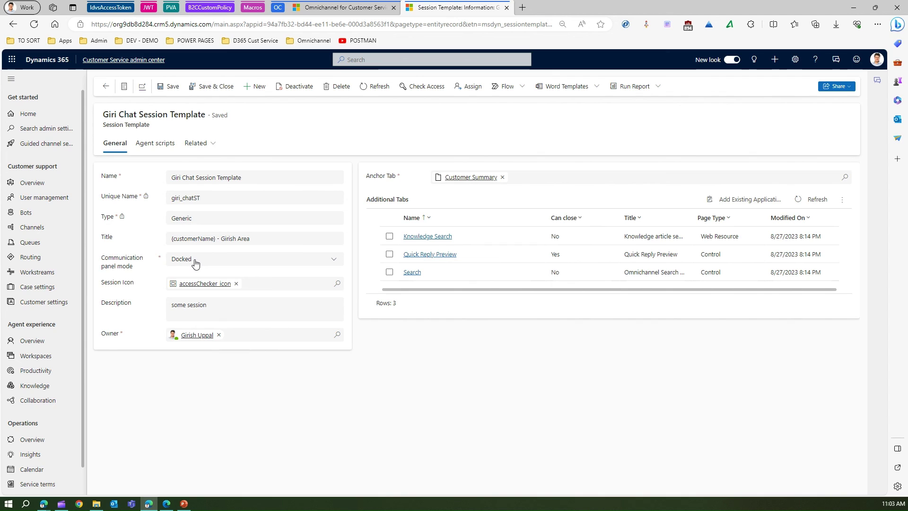
click(195, 263)
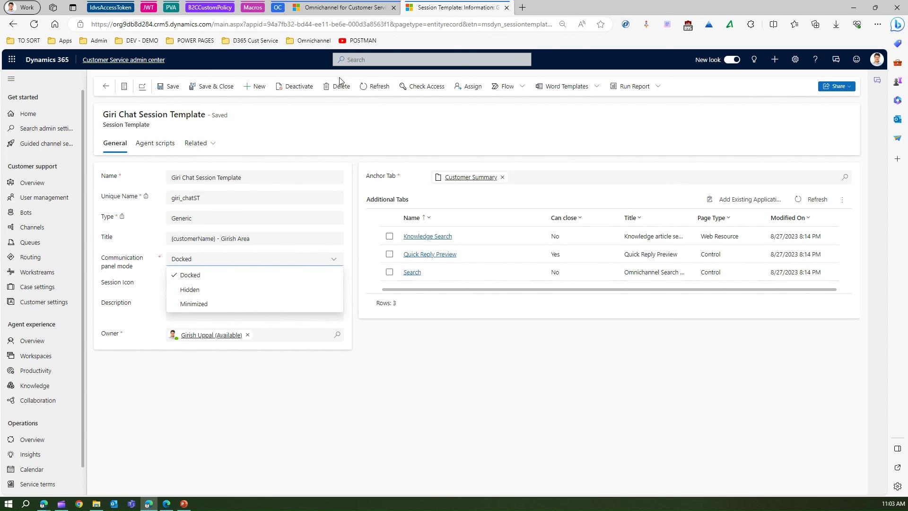
click(241, 384)
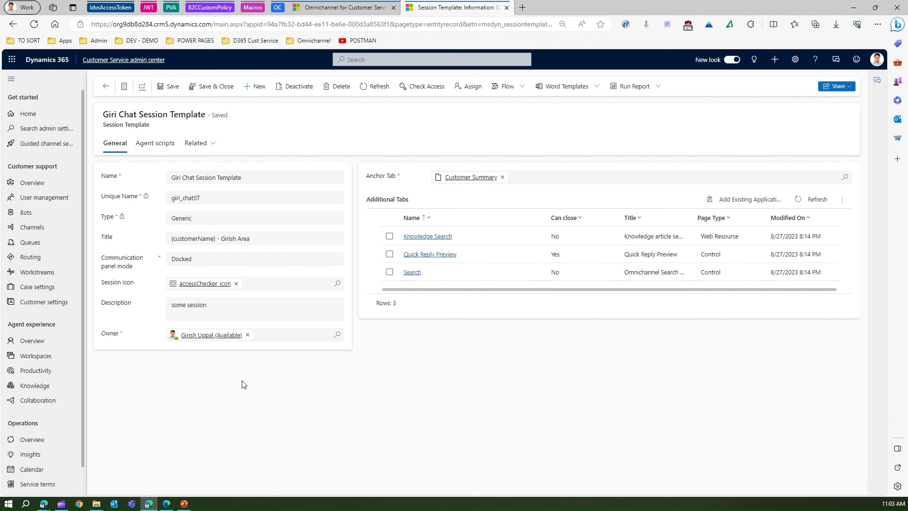